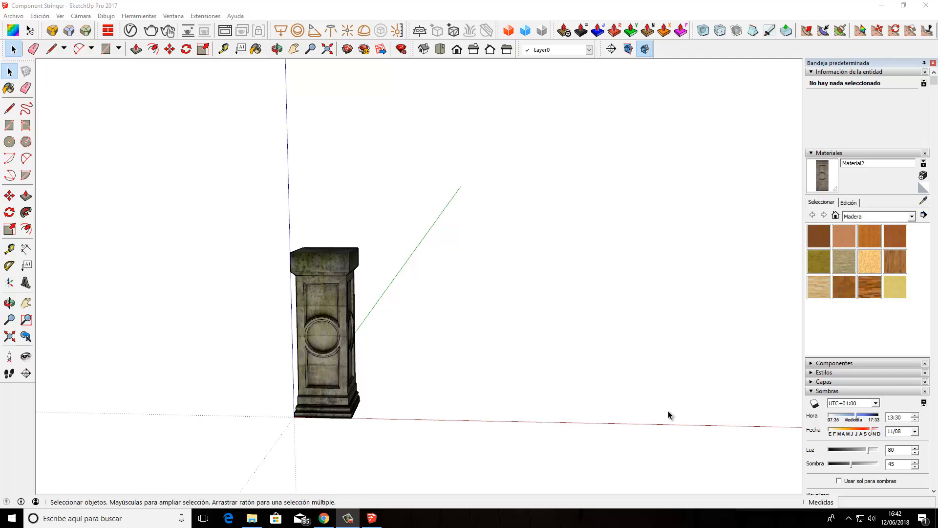
Locate the Component Stringer command among the Chris Fullmer extension tools without running it
{"action": "left_click", "coordinate": [206, 15]}
{"action": "mouse_move", "coordinate": [230, 27]}
{"action": "mouse_move", "coordinate": [319, 43]}
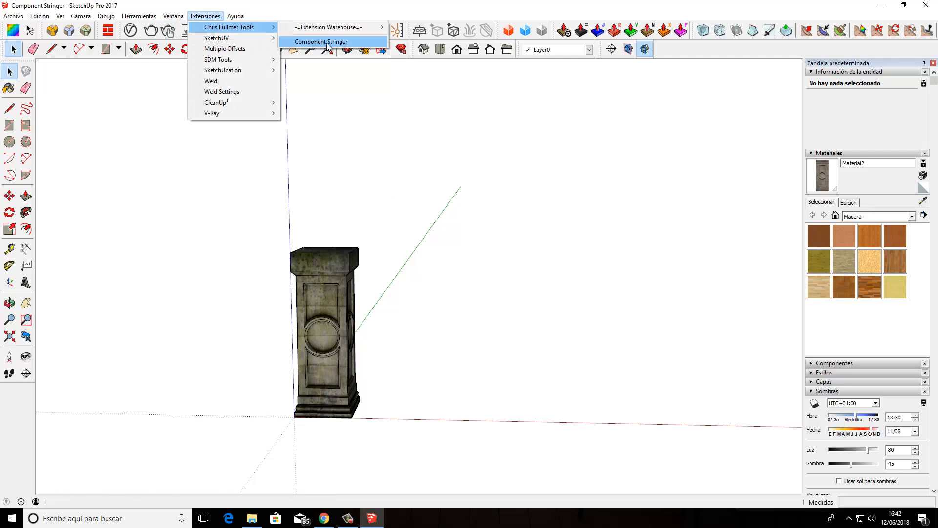
{"action": "left_click", "coordinate": [350, 152]}
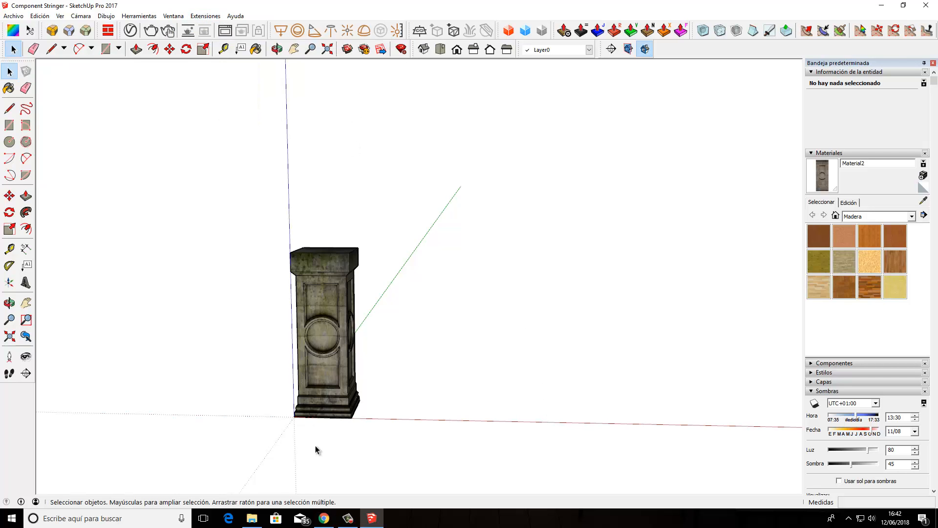
Switch to File Explorer and check the clf_component_stringer_1-3-1_0 installer file in the Component Stringer folder
{"action": "left_click", "coordinate": [256, 521]}
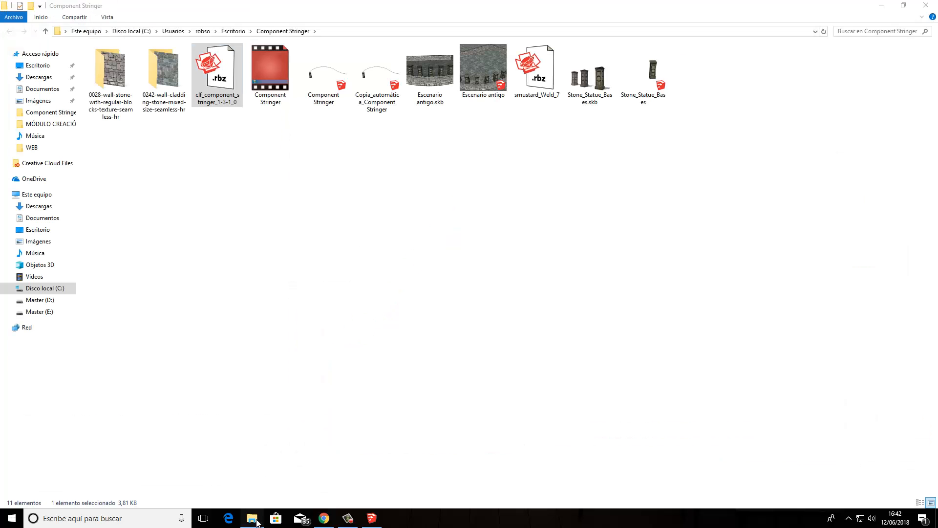
{"action": "left_click", "coordinate": [225, 102]}
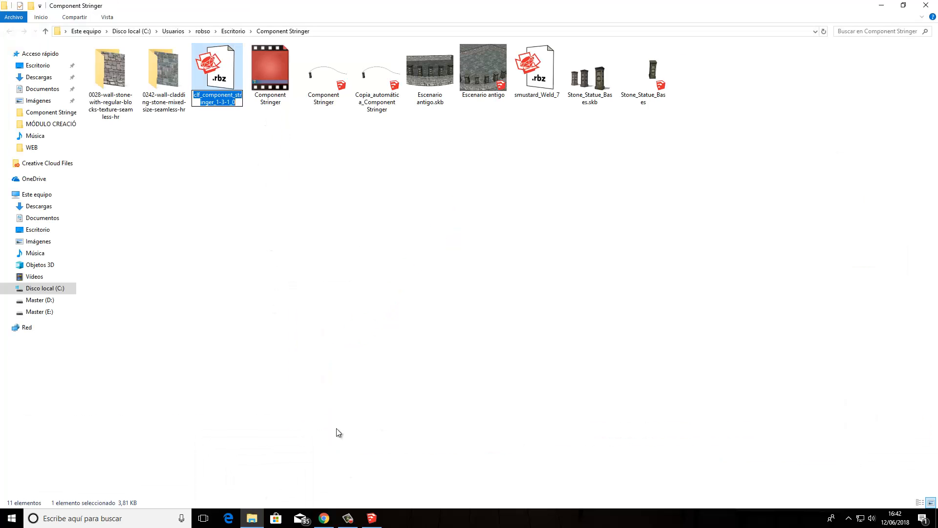
{"action": "left_click", "coordinate": [239, 145]}
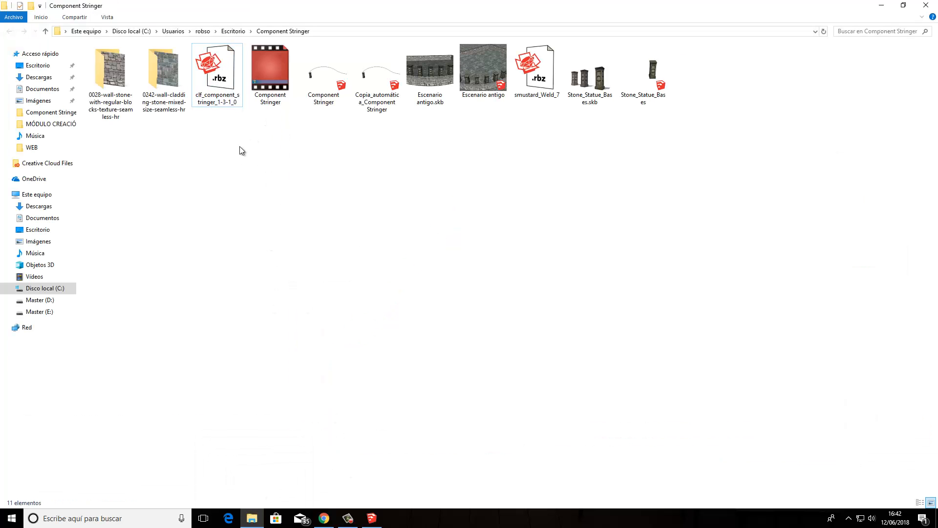
{"action": "left_click", "coordinate": [213, 60]}
Return to SketchUp and review the installed extensions in the Extension Manager, closing it when done
{"action": "left_click", "coordinate": [372, 518]}
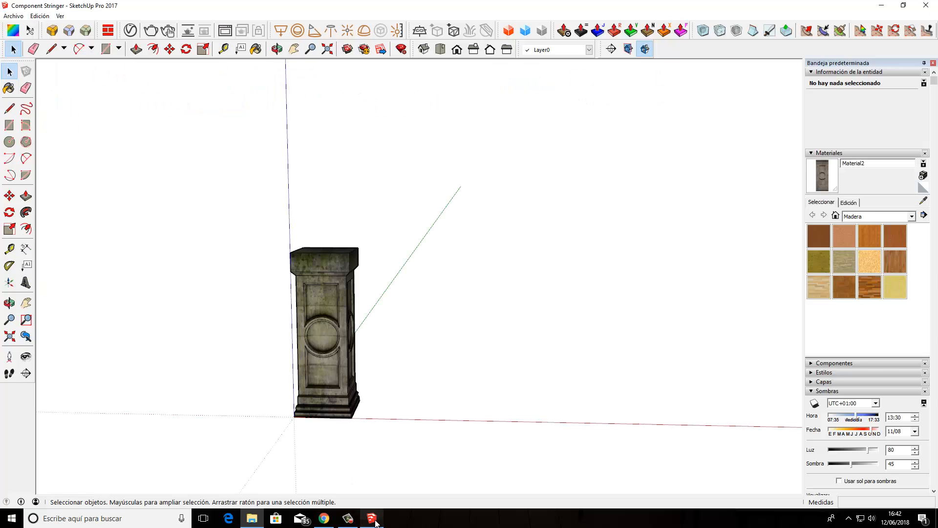
{"action": "left_click", "coordinate": [401, 49]}
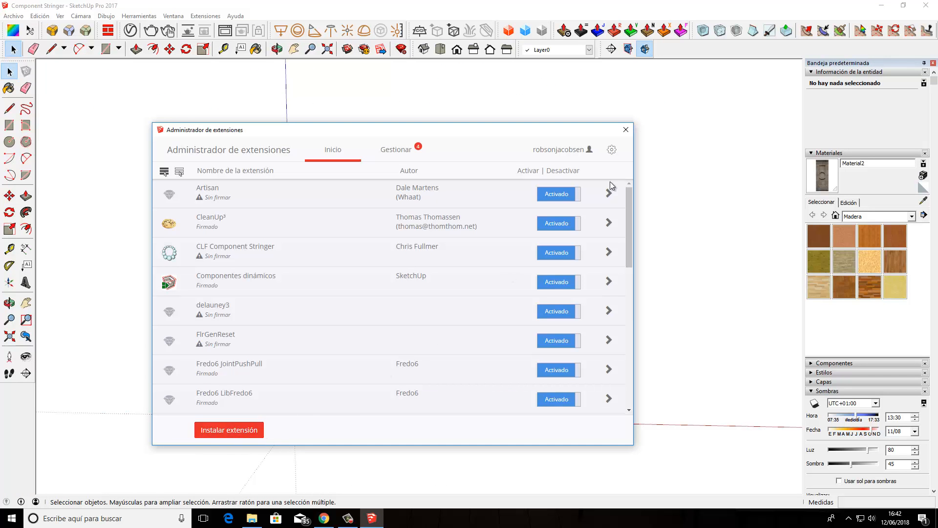
{"action": "left_click", "coordinate": [626, 129]}
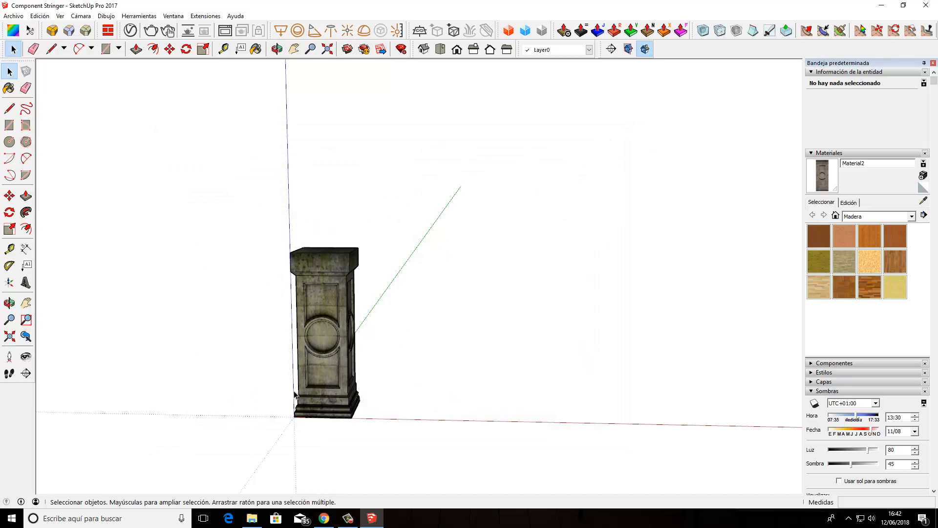
Examine the stone pedestal from several angles, selecting single edges and faces to check whether its geometry is grouped
{"action": "middle_click_drag", "start_coordinate": [295, 395], "coordinate": [355, 373]}
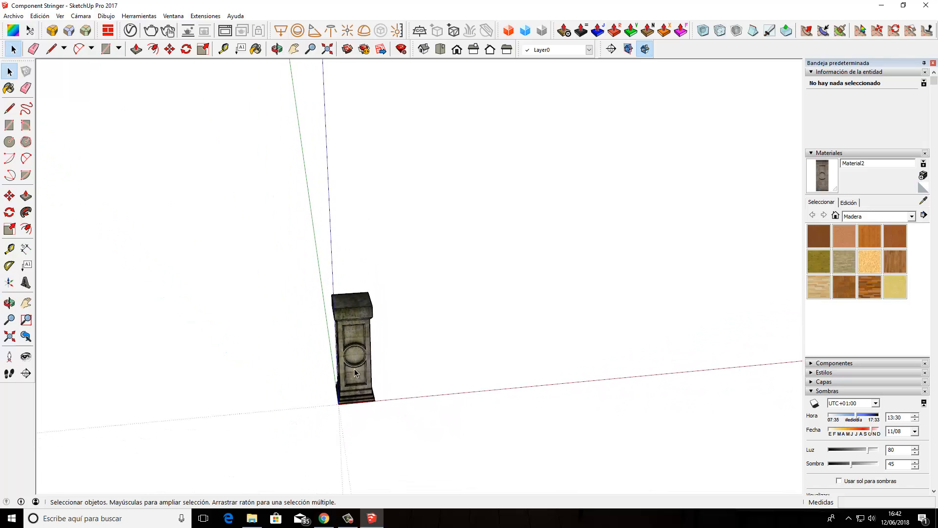
{"action": "left_click", "coordinate": [354, 368]}
{"action": "scroll", "coordinate": [356, 352], "scroll_direction": "down", "scroll_amount": 3}
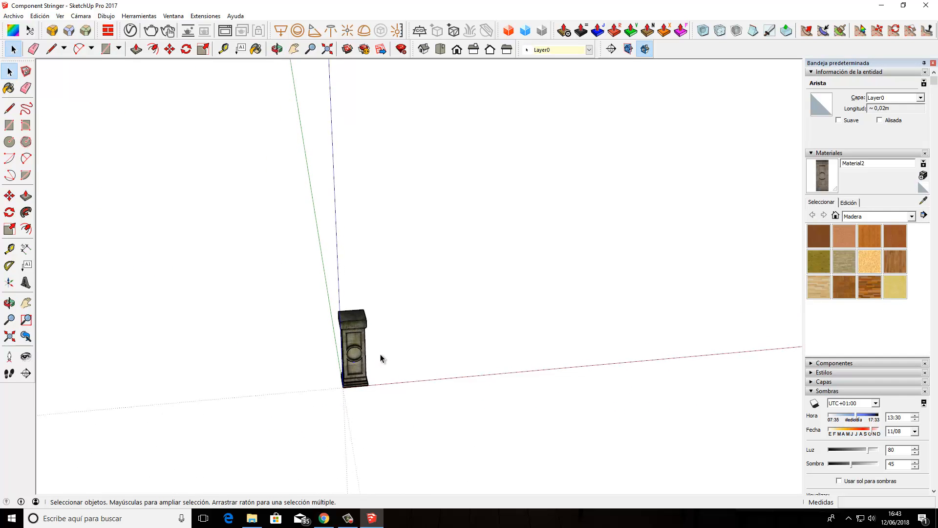
{"action": "middle_click_drag", "start_coordinate": [420, 368], "coordinate": [360, 363]}
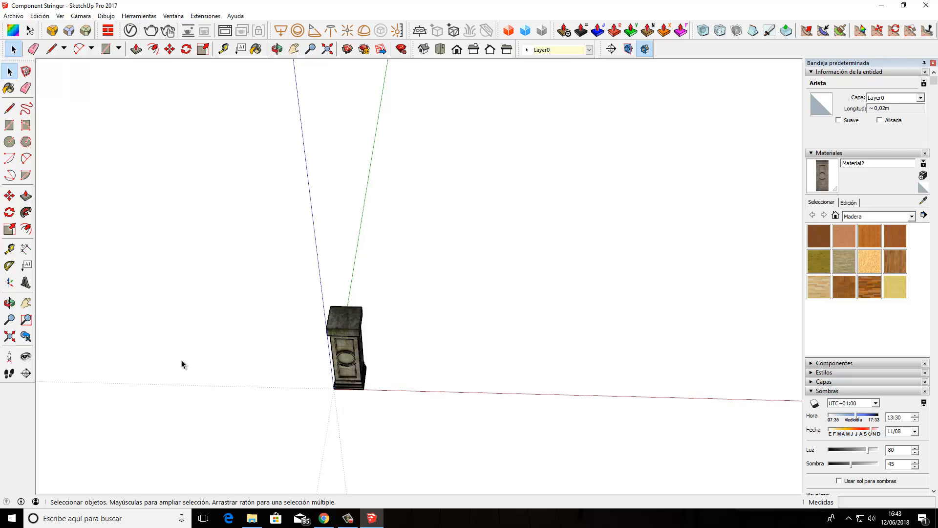
{"action": "scroll", "coordinate": [318, 400], "scroll_direction": "up", "scroll_amount": 2}
{"action": "scroll", "coordinate": [342, 365], "scroll_direction": "up", "scroll_amount": 3}
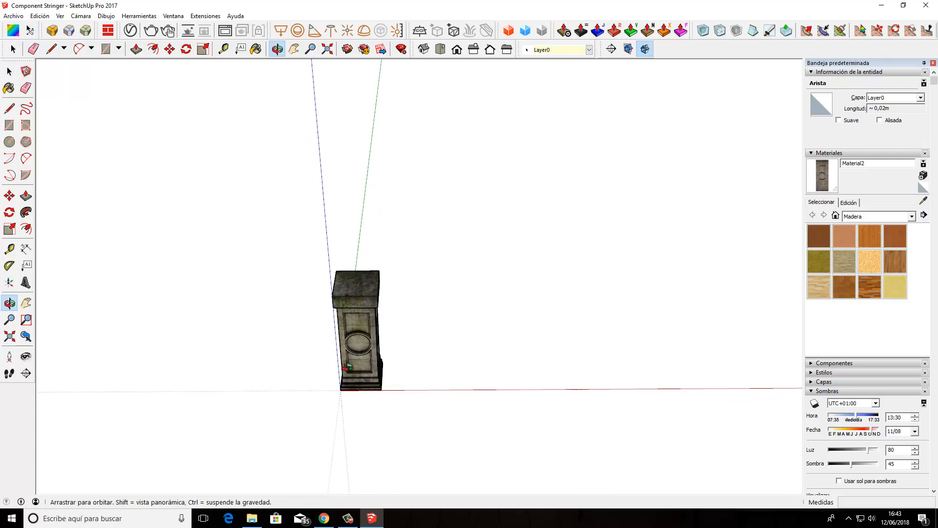
{"action": "left_click", "coordinate": [299, 250]}
{"action": "left_click", "coordinate": [362, 374]}
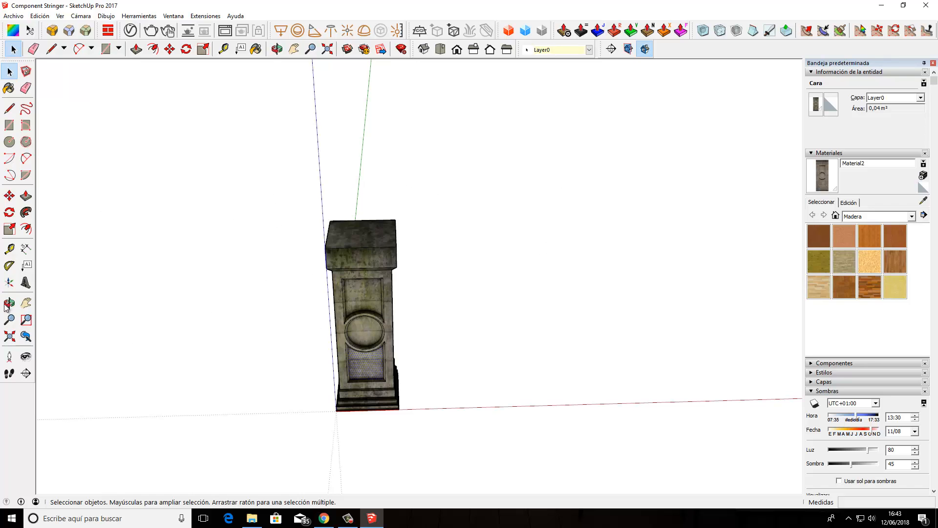
{"action": "left_click", "coordinate": [348, 259]}
Turn the pedestal's entire geometry into a component, with its axes origin set at the front corner of the base
{"action": "left_click_drag", "start_coordinate": [253, 169], "coordinate": [444, 445]}
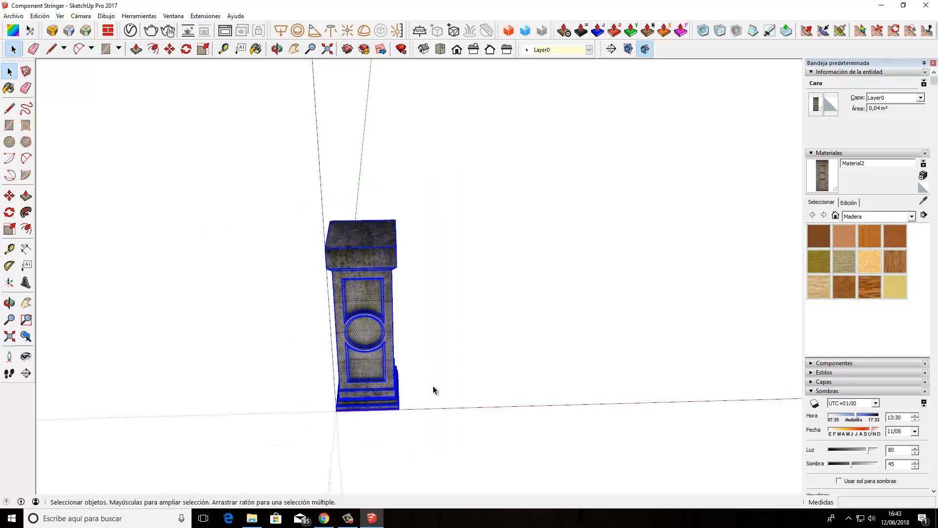
{"action": "right_click", "coordinate": [368, 293]}
{"action": "left_click", "coordinate": [406, 345]}
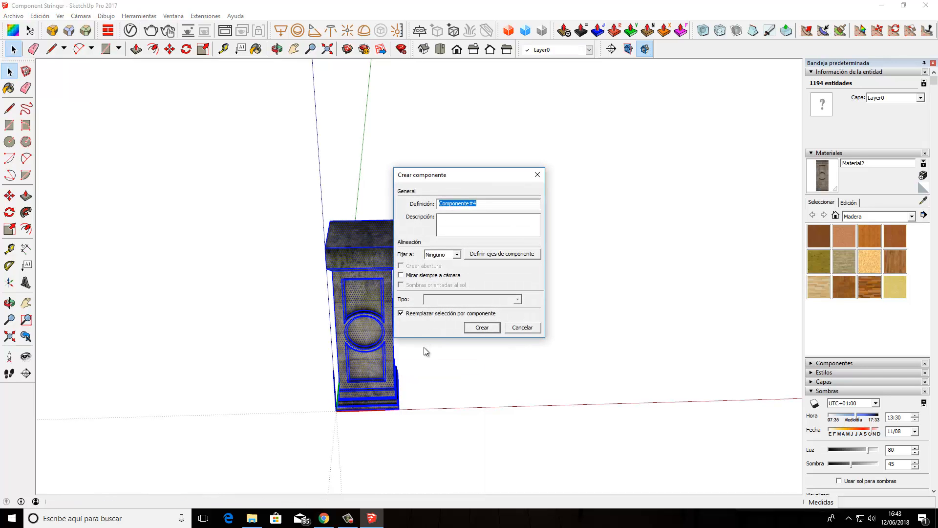
{"action": "left_click", "coordinate": [494, 254]}
{"action": "scroll", "coordinate": [345, 435], "scroll_direction": "up", "scroll_amount": 5}
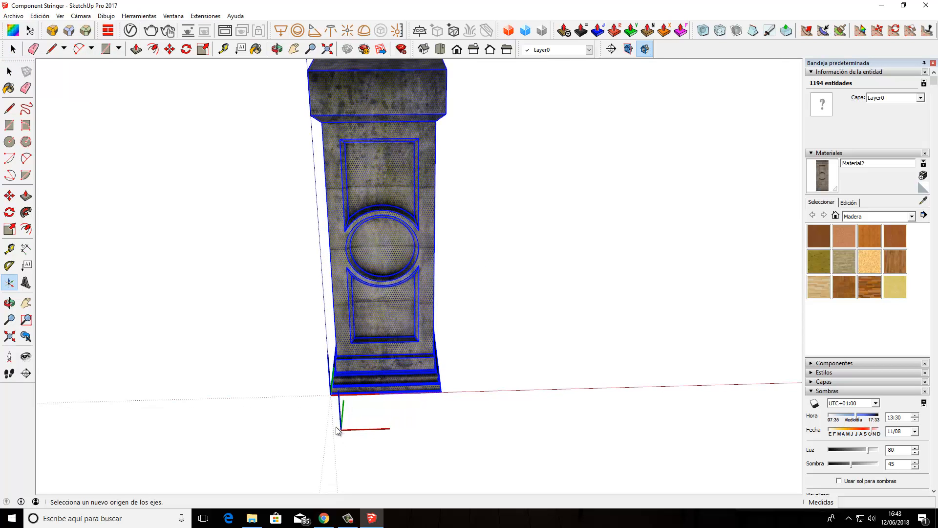
{"action": "scroll", "coordinate": [311, 412], "scroll_direction": "up", "scroll_amount": 3}
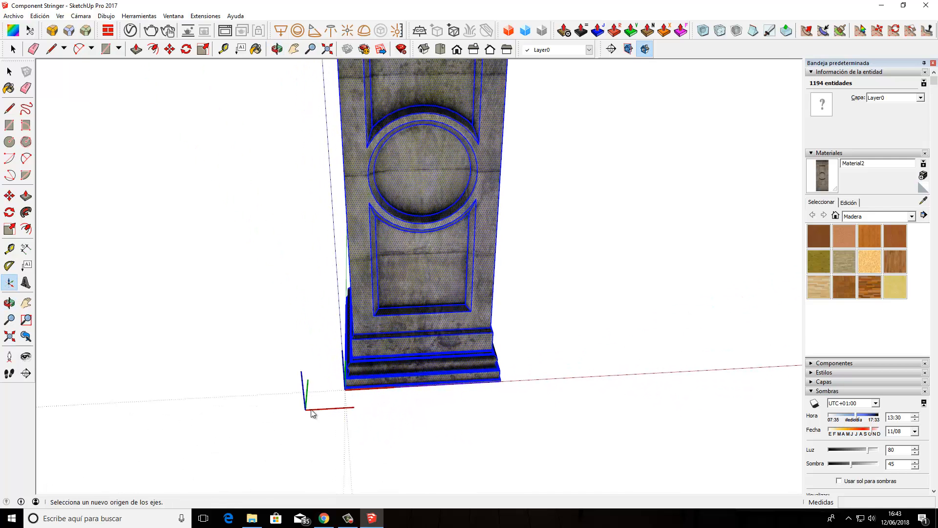
{"action": "middle_click_drag", "start_coordinate": [351, 407], "coordinate": [416, 383]}
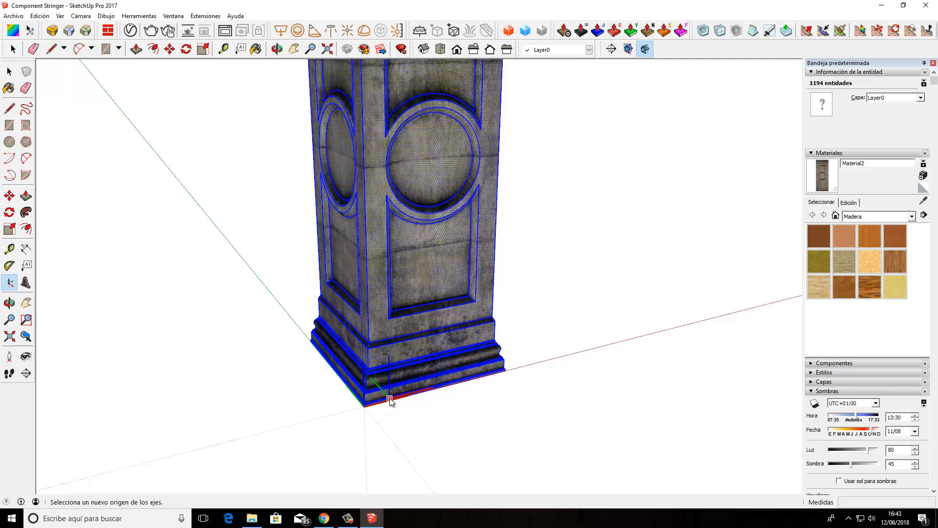
{"action": "double_click", "coordinate": [364, 407]}
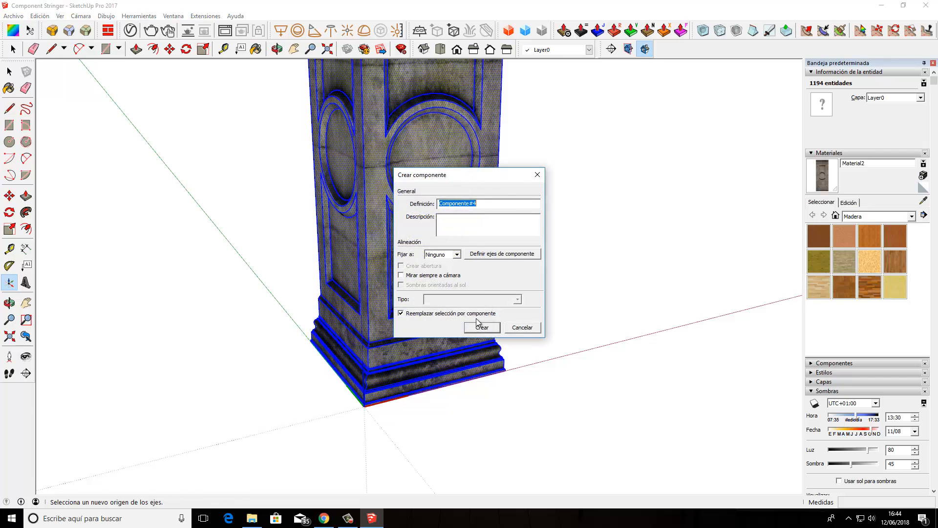
{"action": "left_click", "coordinate": [481, 326]}
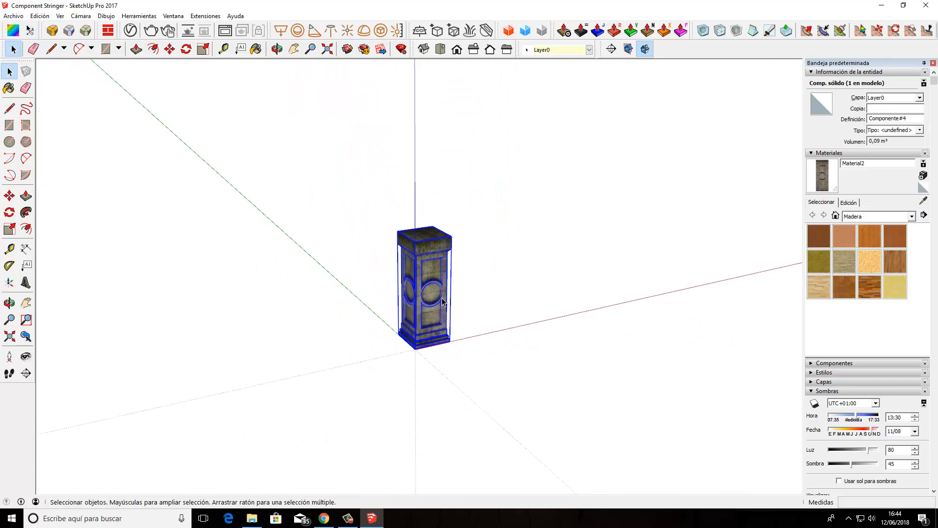
In top view, draw a two-point arc just behind the pedestal, 5 m long along the red axis with a 2 m bulge
{"action": "middle_click_drag", "start_coordinate": [441, 302], "coordinate": [289, 398]}
{"action": "scroll", "coordinate": [424, 275], "scroll_direction": "up", "scroll_amount": 3}
{"action": "middle_click_drag", "start_coordinate": [406, 248], "coordinate": [403, 331]}
{"action": "scroll", "coordinate": [404, 331], "scroll_direction": "down", "scroll_amount": 6}
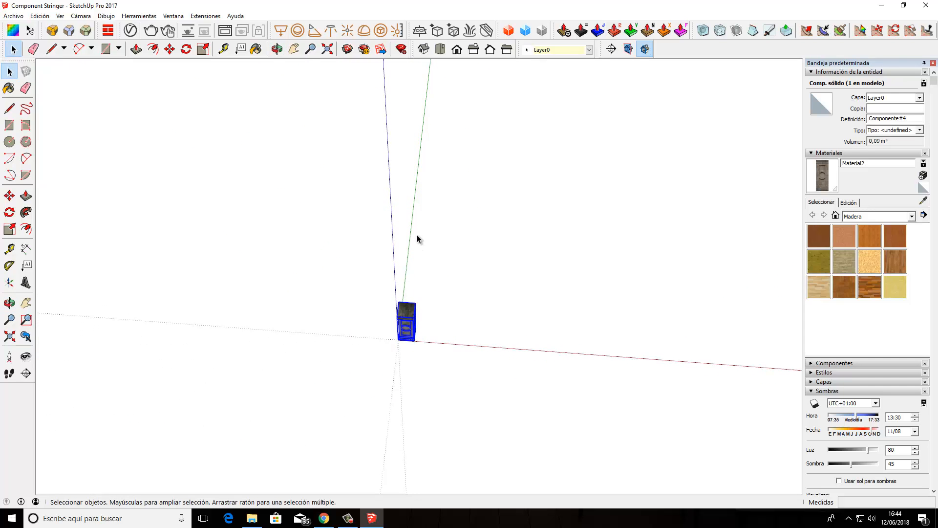
{"action": "left_click", "coordinate": [441, 49]}
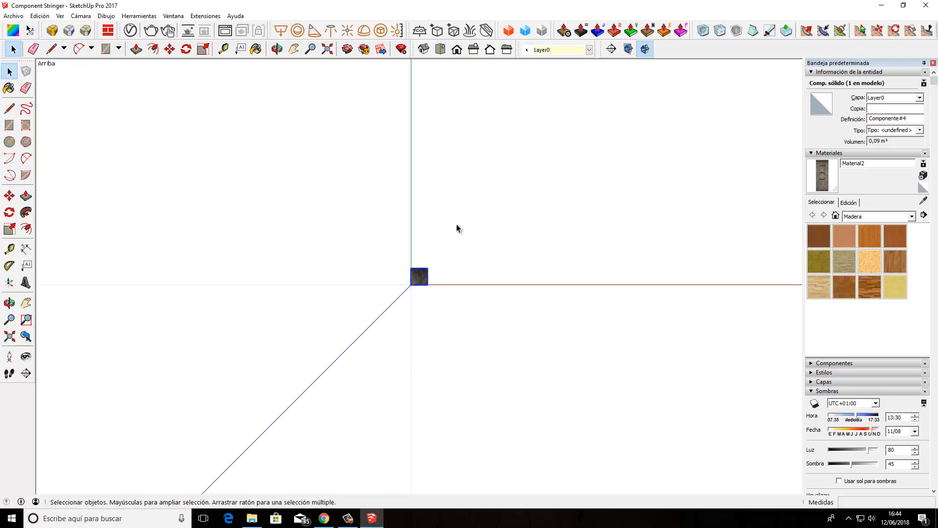
{"action": "left_click", "coordinate": [27, 159]}
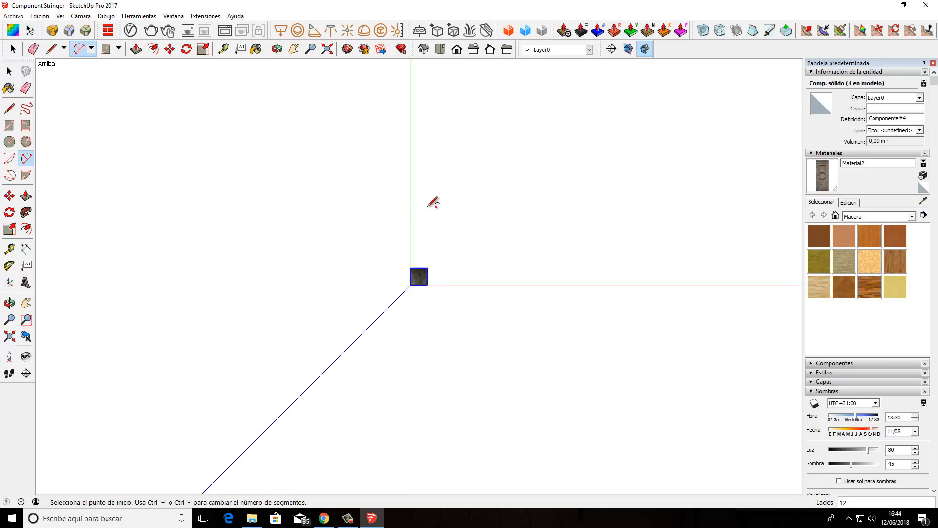
{"action": "left_click", "coordinate": [420, 245]}
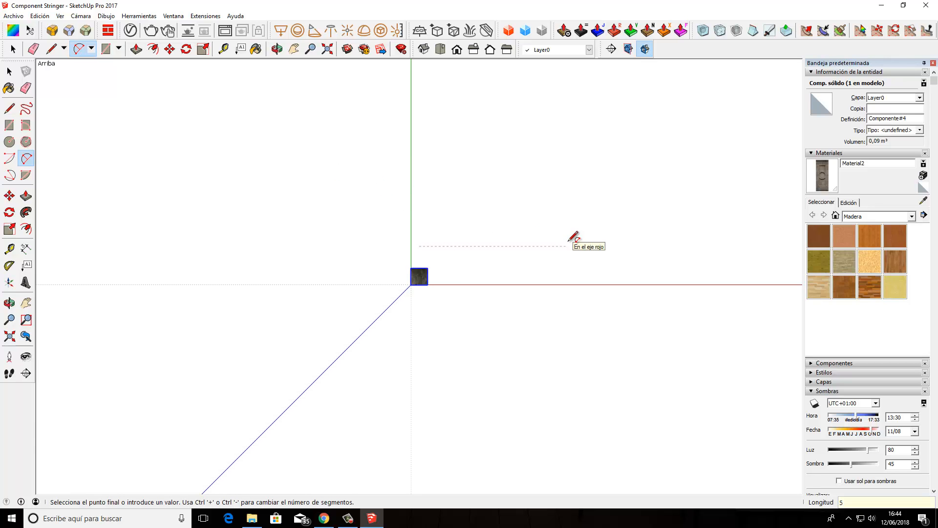
{"action": "key", "text": "Return"}
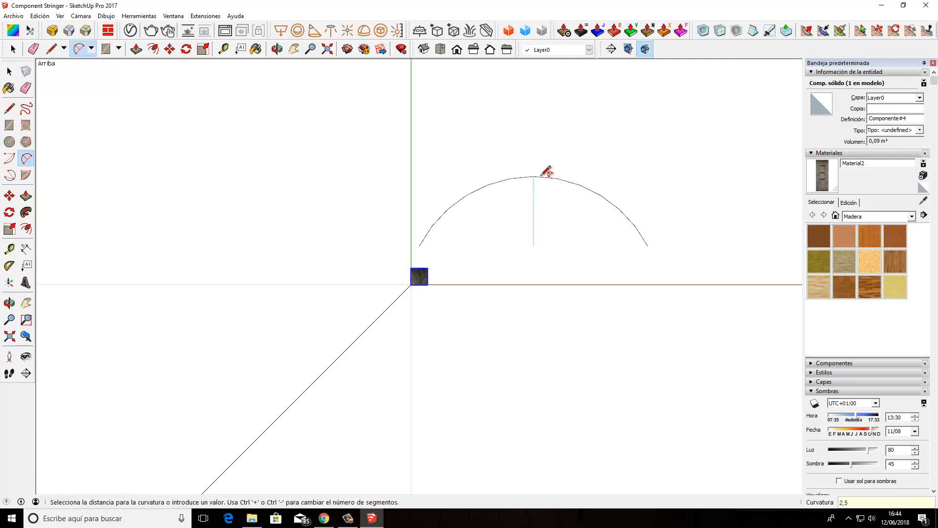
{"action": "key", "text": "Return"}
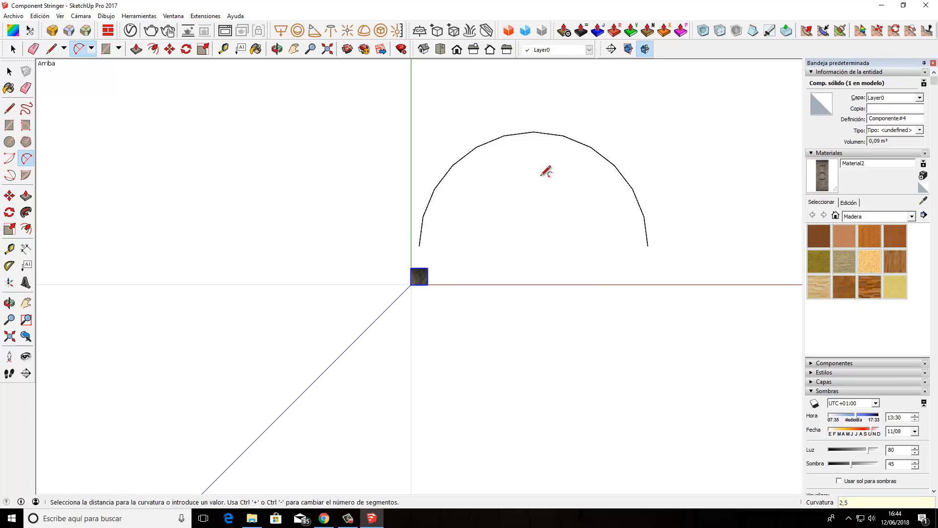
{"action": "type", "text": "2"}
{"action": "key", "text": "Return"}
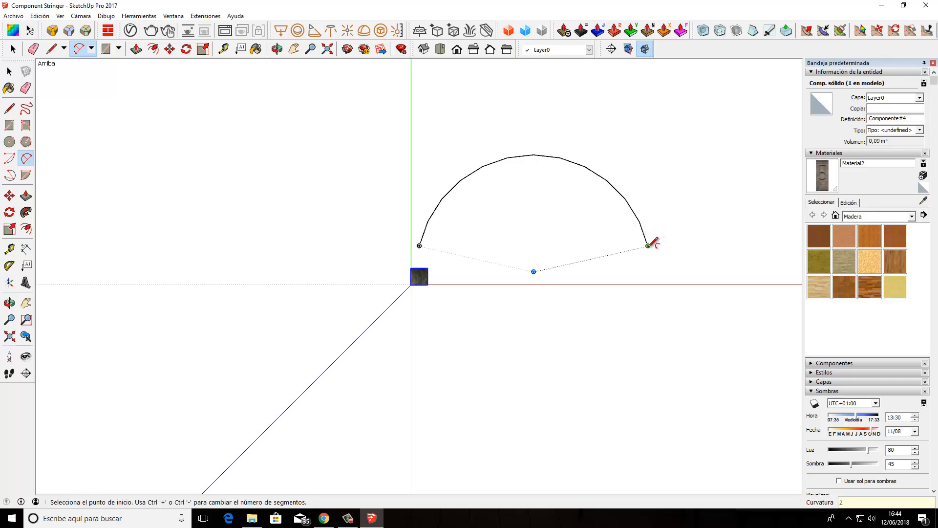
Select the arc and examine its path and position relative to the pedestal component
{"action": "scroll", "coordinate": [499, 184], "scroll_direction": "up", "scroll_amount": 3}
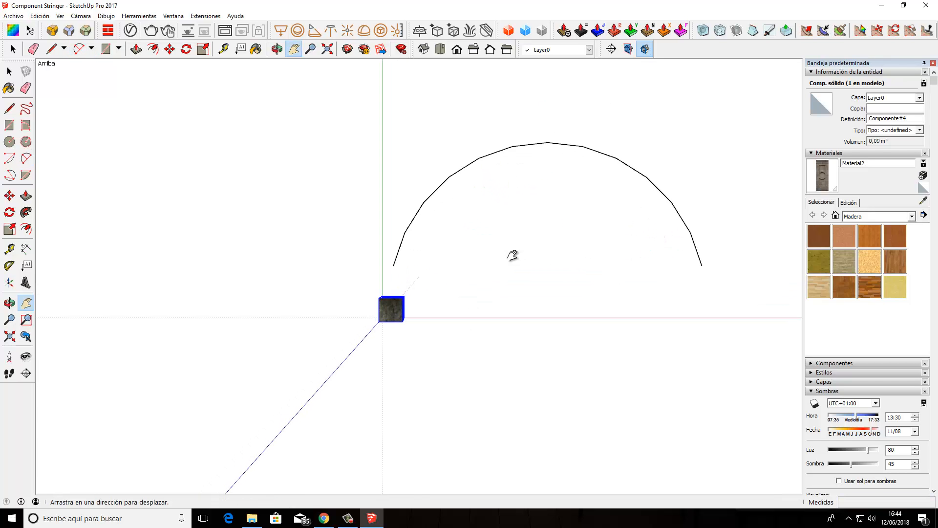
{"action": "middle_click_drag", "start_coordinate": [511, 256], "coordinate": [345, 203]}
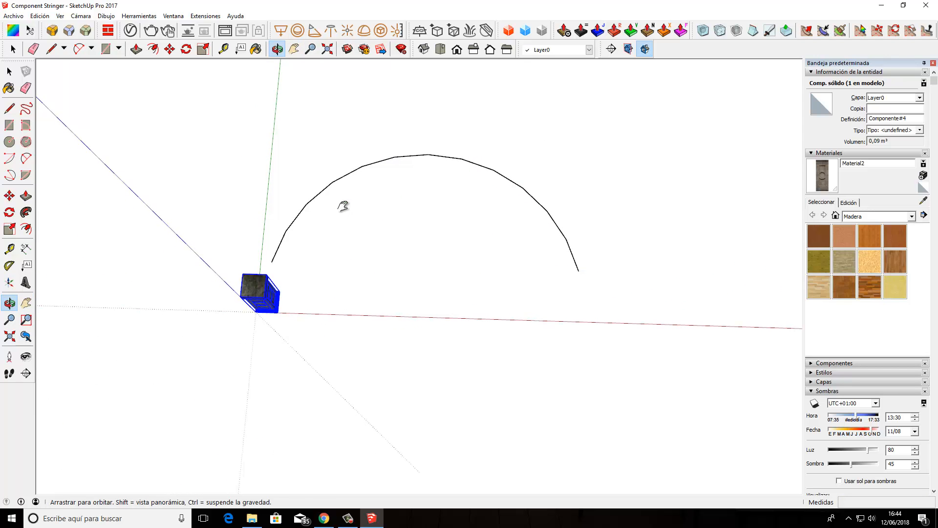
{"action": "key", "text": "space"}
{"action": "left_click", "coordinate": [314, 203]}
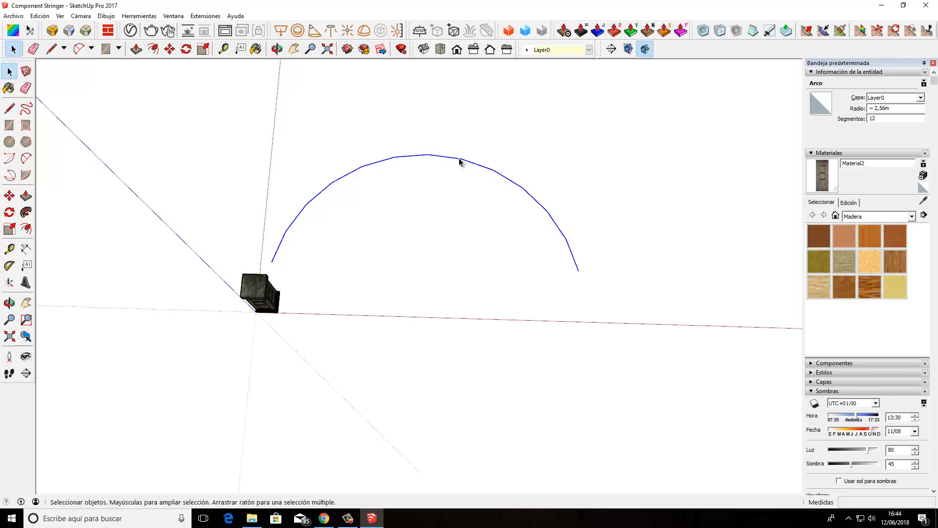
{"action": "middle_click_drag", "start_coordinate": [237, 341], "coordinate": [272, 352]}
{"action": "scroll", "coordinate": [272, 353], "scroll_direction": "up", "scroll_amount": 2}
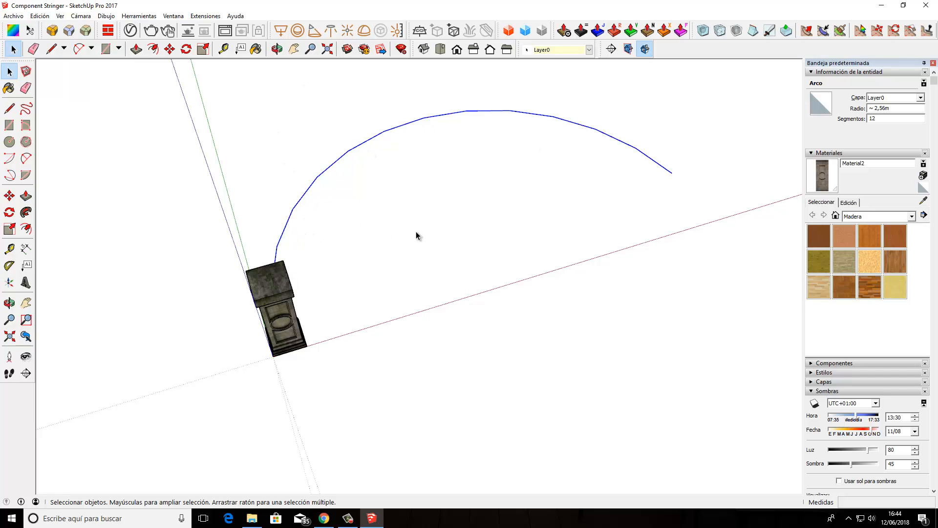
{"action": "middle_click_drag", "start_coordinate": [417, 234], "coordinate": [267, 296]}
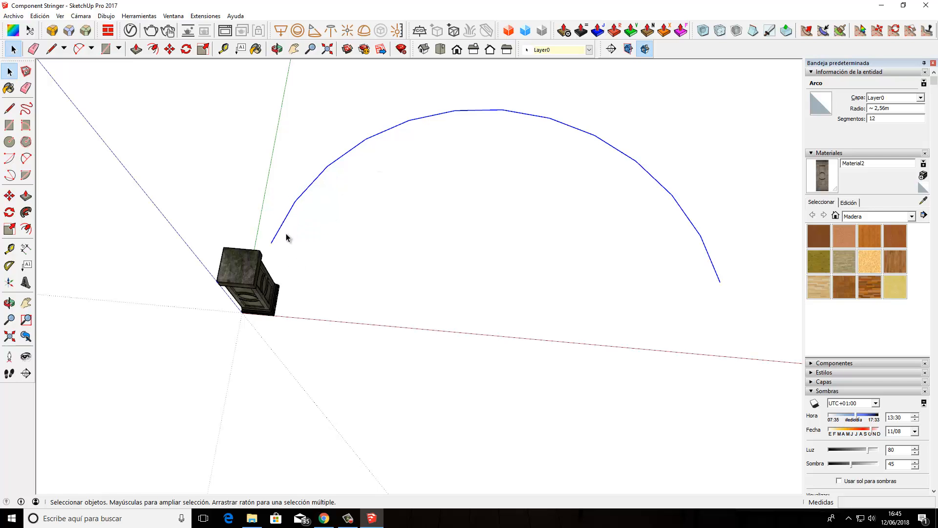
{"action": "middle_click_drag", "start_coordinate": [268, 312], "coordinate": [287, 300]}
Run Component Stringer on the pedestal and arc without reversing edges, using Uniform scaling and 0.0 component and total rotation
{"action": "left_click", "coordinate": [266, 300]}
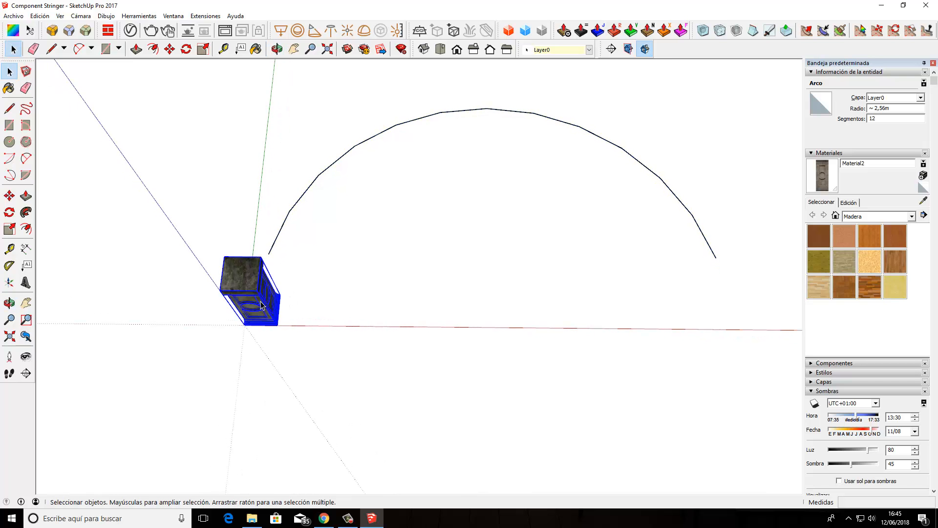
{"action": "left_click", "coordinate": [280, 234], "text": "shift"}
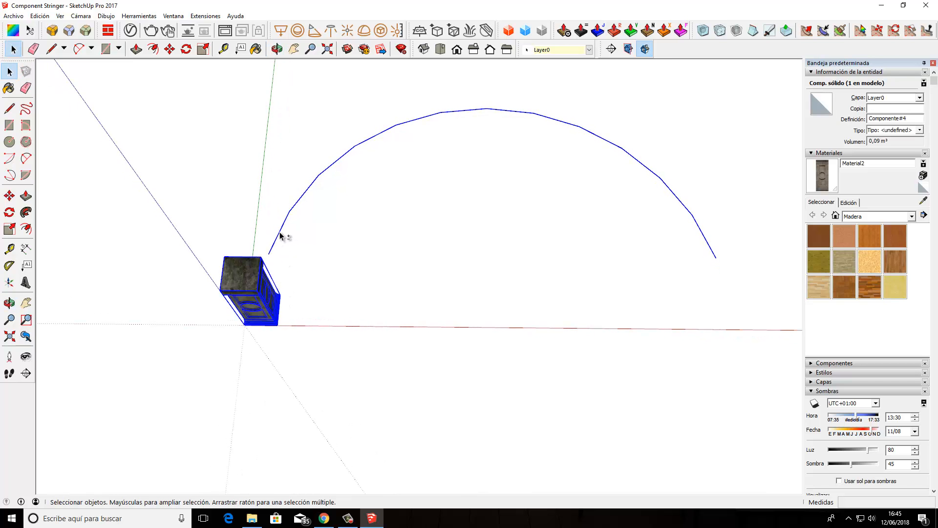
{"action": "left_click", "coordinate": [200, 19]}
{"action": "mouse_move", "coordinate": [235, 28]}
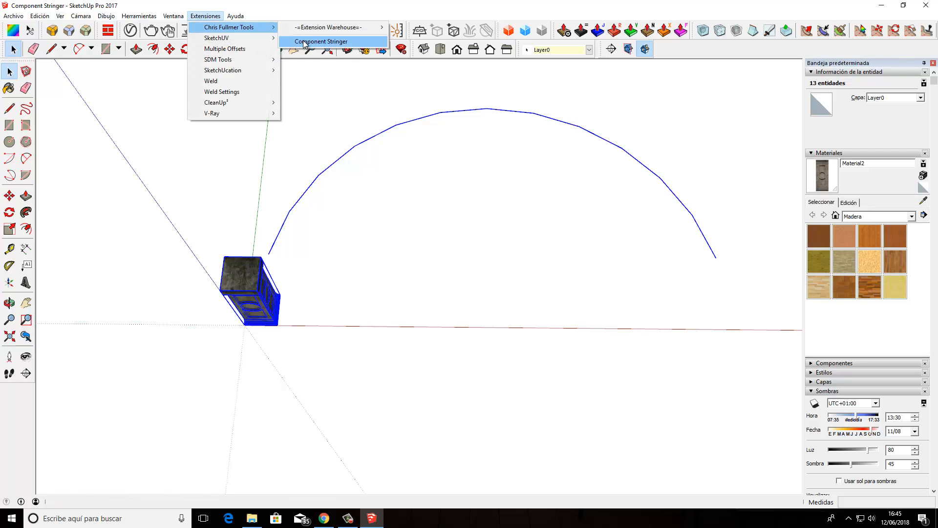
{"action": "left_click", "coordinate": [305, 42]}
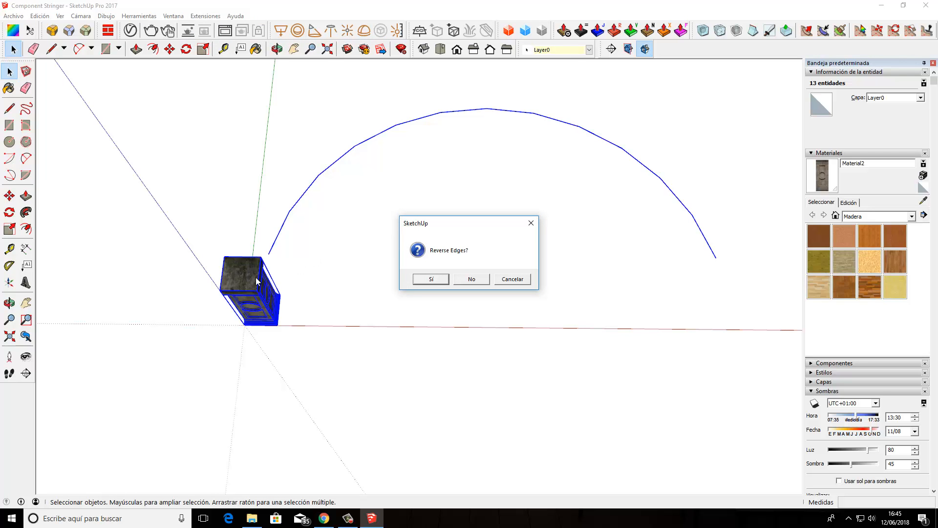
{"action": "left_click", "coordinate": [473, 279]}
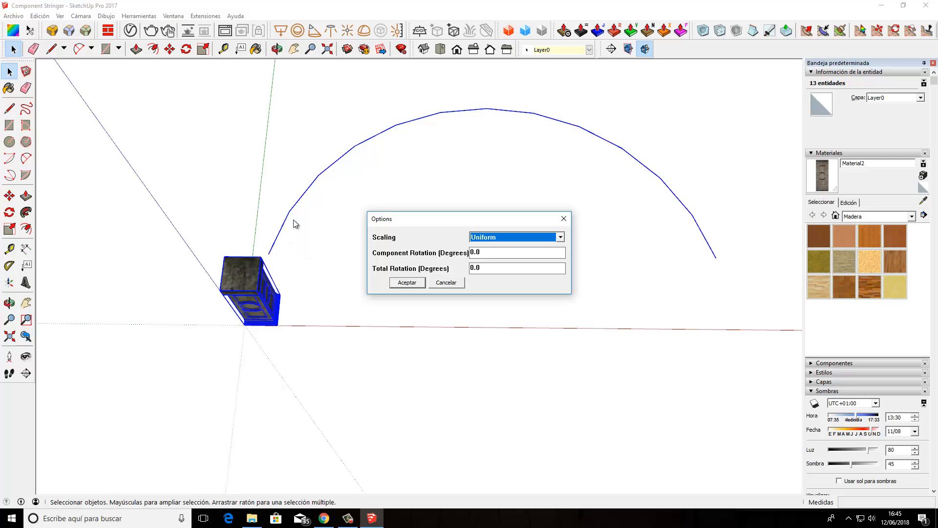
{"action": "left_click", "coordinate": [560, 237]}
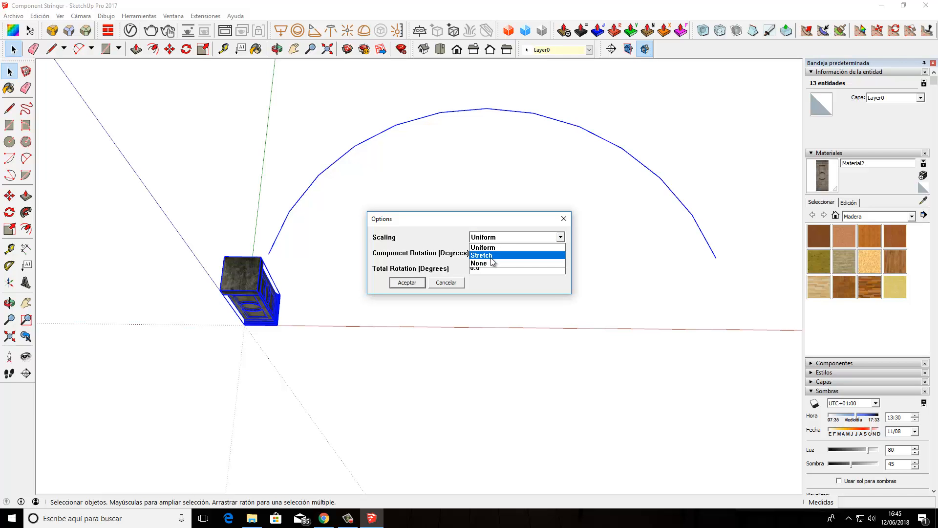
{"action": "left_click", "coordinate": [486, 247]}
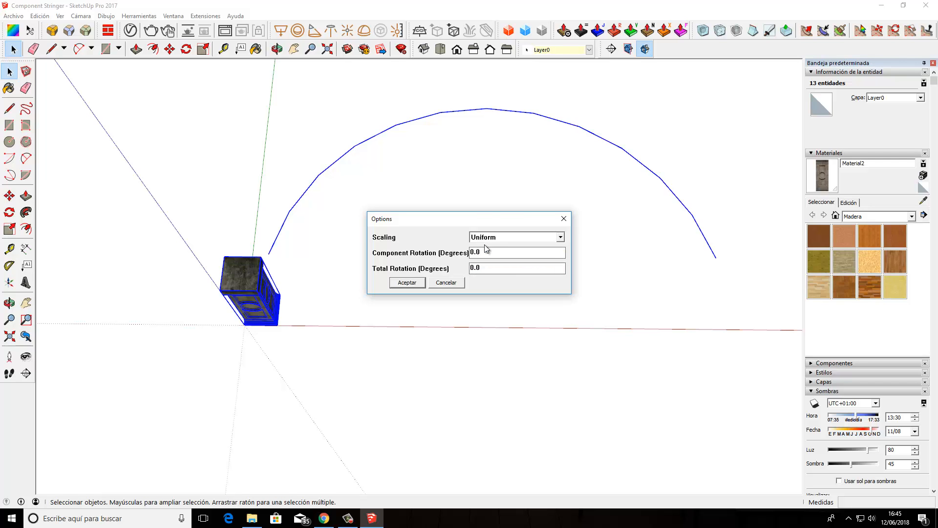
{"action": "left_click", "coordinate": [407, 283]}
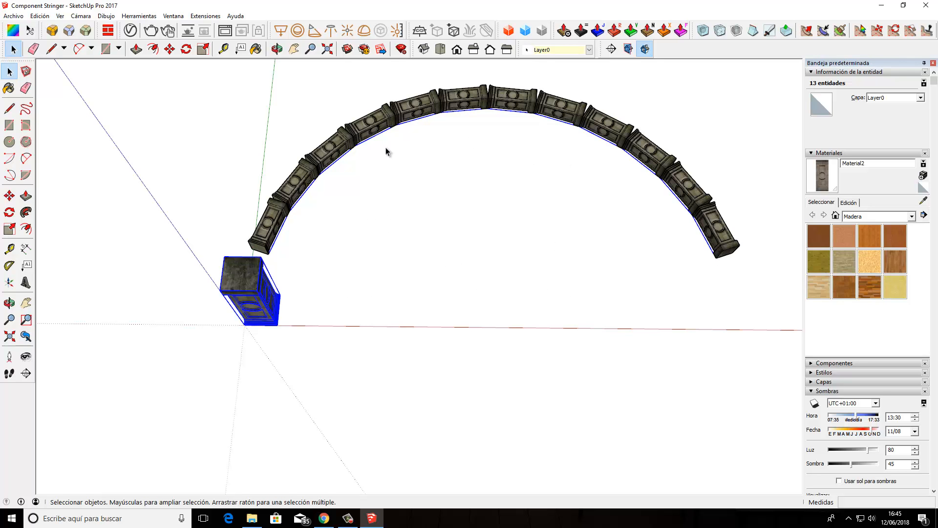
Inside the original pedestal component, rotate all the geometry around the centre of the circular front relief until it lies on its side
{"action": "middle_click_drag", "start_coordinate": [237, 322], "coordinate": [653, 123]}
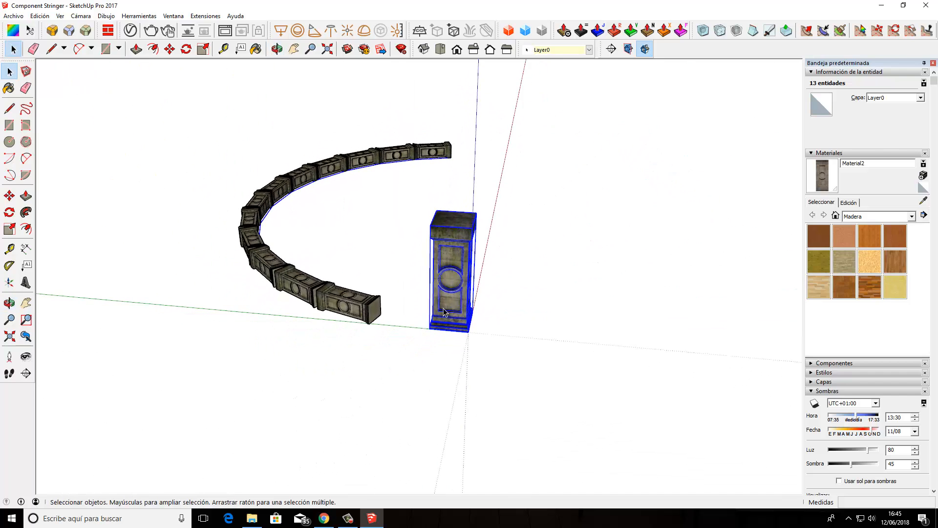
{"action": "scroll", "coordinate": [444, 308], "scroll_direction": "up", "scroll_amount": 3}
{"action": "middle_click_drag", "start_coordinate": [443, 308], "coordinate": [569, 250]}
{"action": "middle_click_drag", "start_coordinate": [552, 246], "coordinate": [539, 159]}
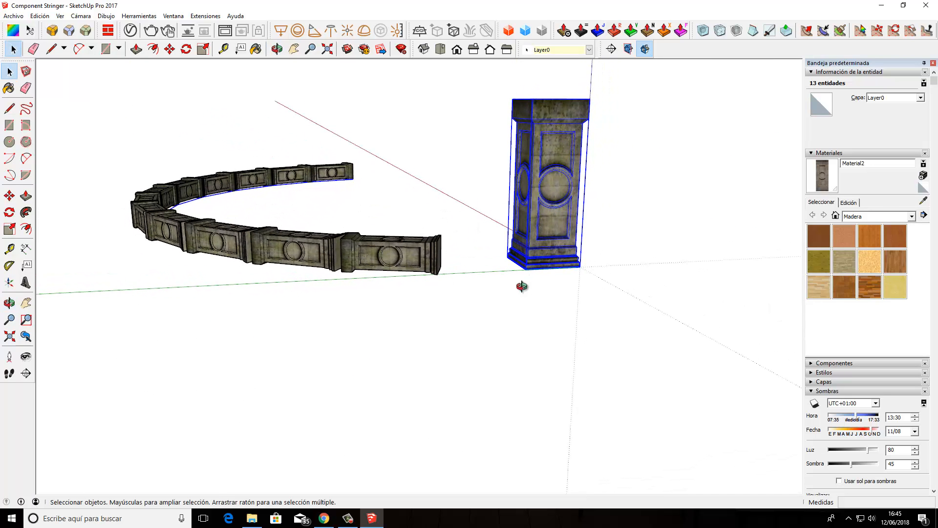
{"action": "middle_click_drag", "start_coordinate": [522, 286], "coordinate": [482, 292]}
{"action": "double_click", "coordinate": [514, 195]}
{"action": "triple_click", "coordinate": [514, 194]}
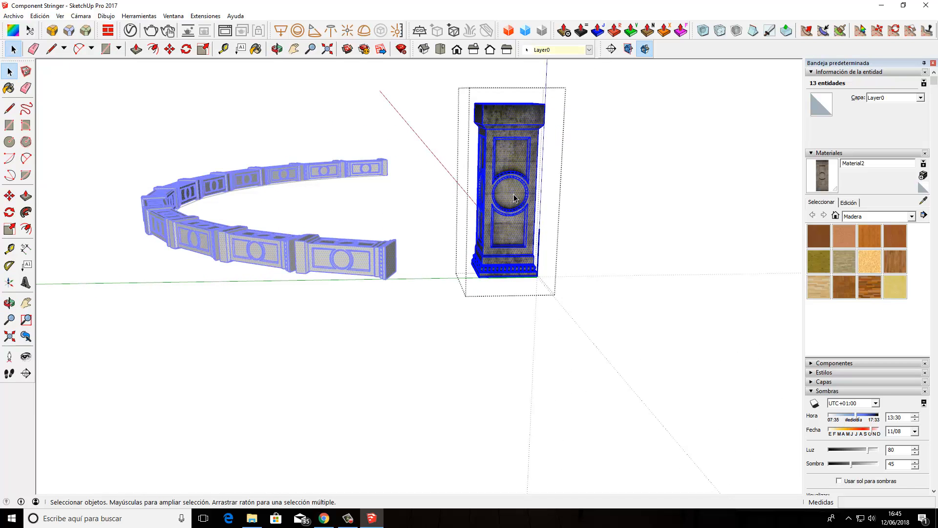
{"action": "middle_click_drag", "start_coordinate": [512, 203], "coordinate": [481, 202]}
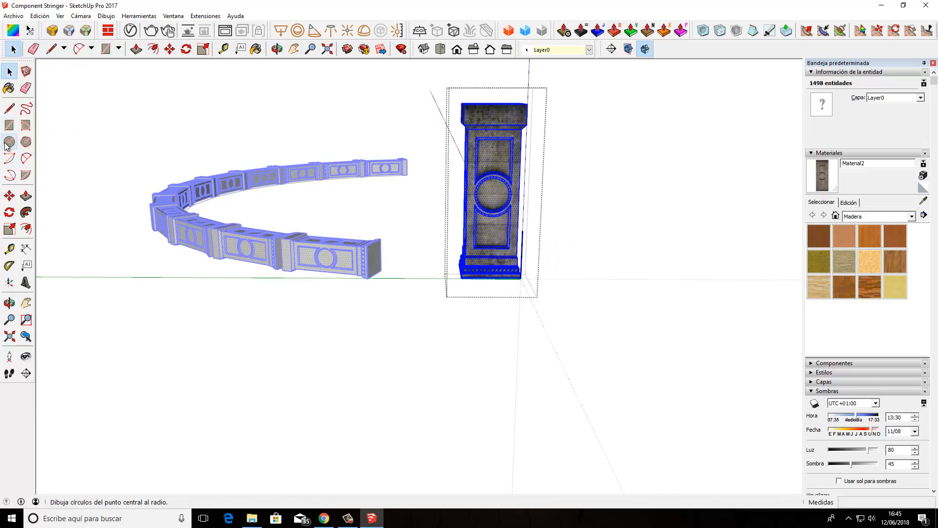
{"action": "left_click", "coordinate": [10, 212]}
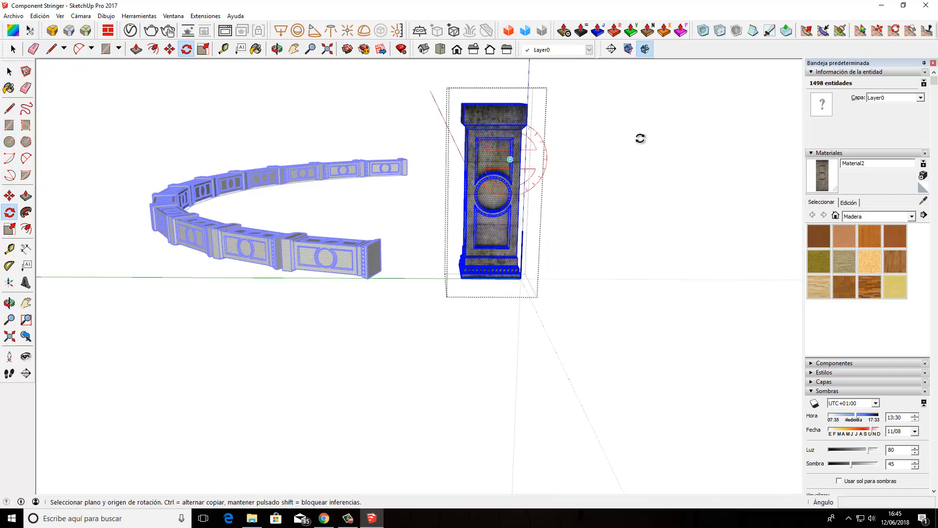
{"action": "left_click", "coordinate": [492, 193]}
{"action": "left_click", "coordinate": [493, 159]}
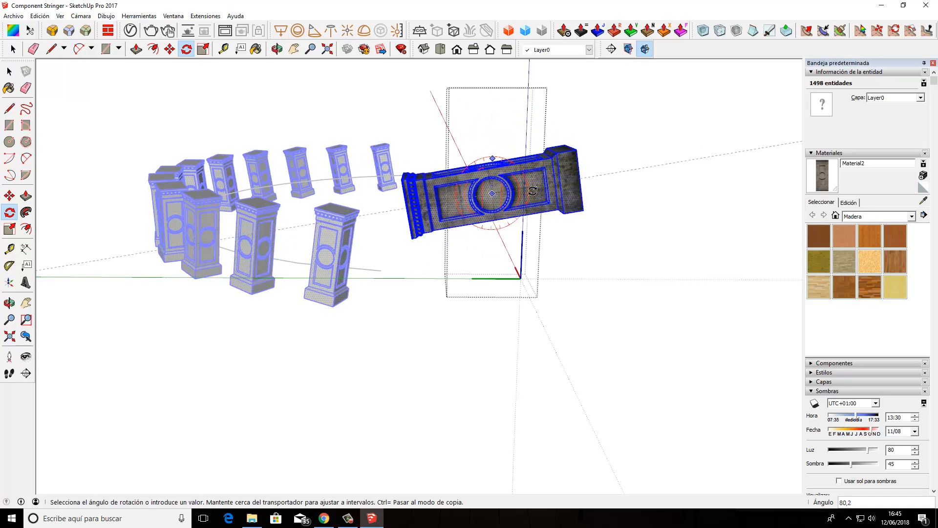
{"action": "left_click", "coordinate": [531, 196]}
Scale the lying pedestal's geometry up from an upper corner of its base end and leave the component
{"action": "middle_click_drag", "start_coordinate": [536, 209], "coordinate": [511, 205]}
{"action": "key", "text": "s"}
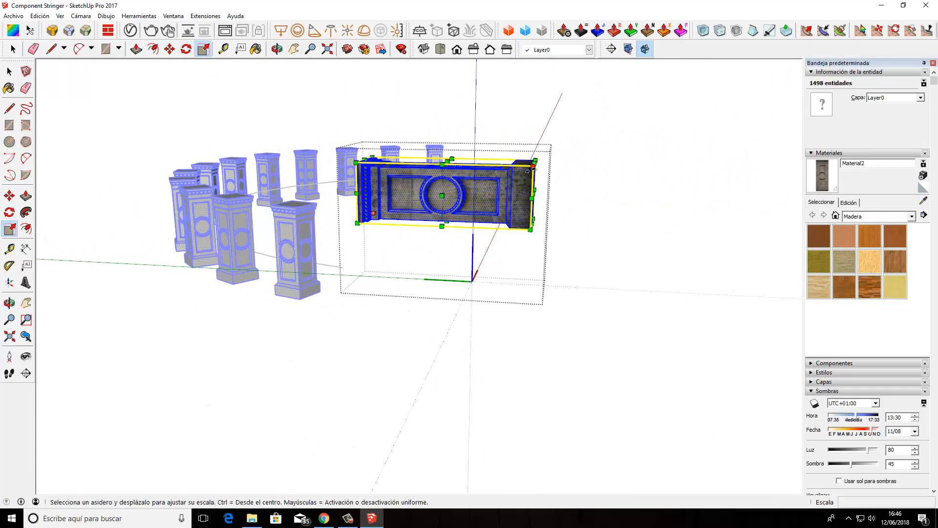
{"action": "left_click_drag", "start_coordinate": [536, 160], "coordinate": [579, 149]}
{"action": "middle_click_drag", "start_coordinate": [332, 334], "coordinate": [379, 339]}
{"action": "key", "text": "space"}
{"action": "left_click", "coordinate": [349, 344]}
Inside the nearest pedestal copy on the arc, move all its geometry about 0.44 m from the front base corner
{"action": "scroll", "coordinate": [323, 287], "scroll_direction": "up", "scroll_amount": 3}
{"action": "left_click", "coordinate": [342, 274]}
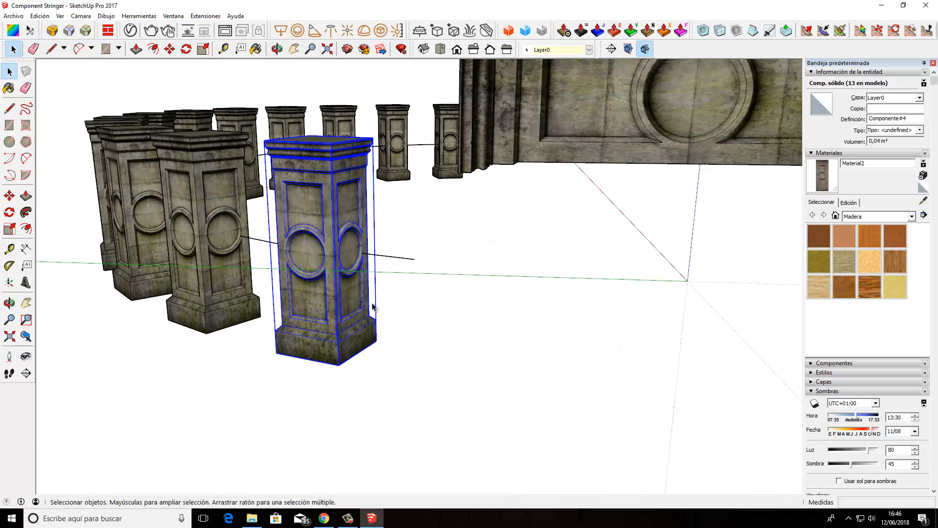
{"action": "double_click", "coordinate": [351, 336]}
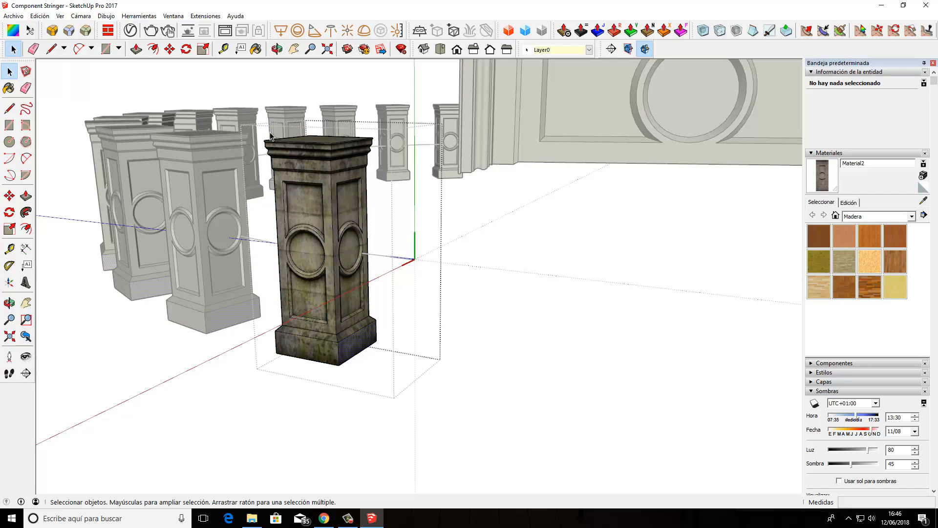
{"action": "left_click_drag", "start_coordinate": [241, 111], "coordinate": [409, 412]}
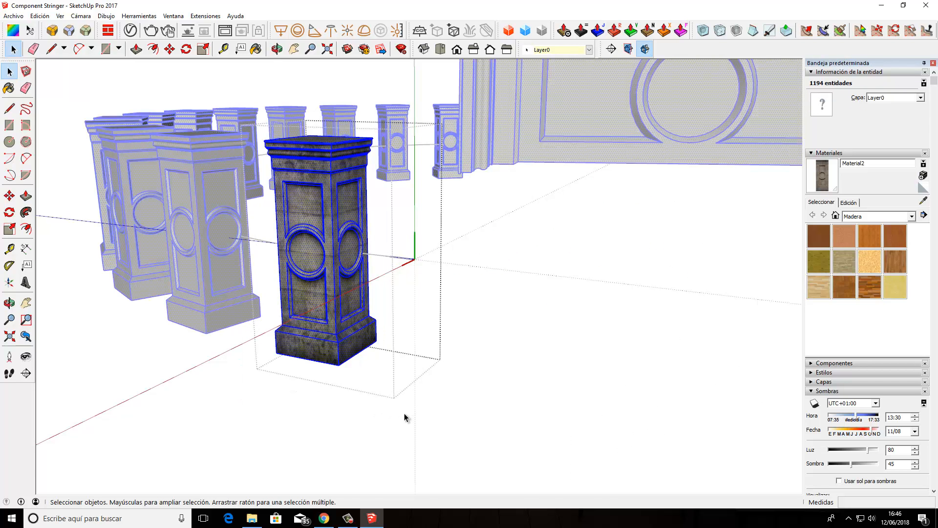
{"action": "key", "text": "m"}
{"action": "left_click", "coordinate": [338, 363]}
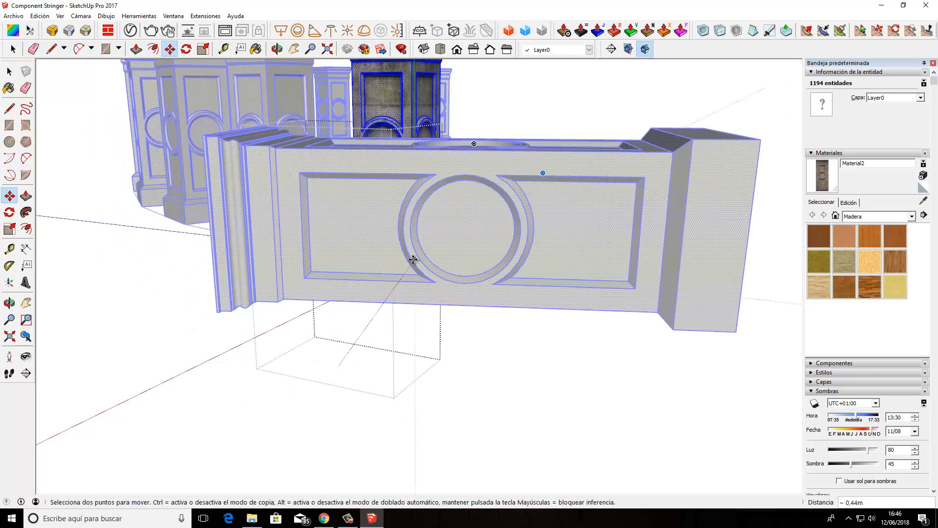
{"action": "left_click", "coordinate": [413, 258]}
{"action": "middle_click_drag", "start_coordinate": [481, 303], "coordinate": [73, 424]}
{"action": "key", "text": "space"}
{"action": "left_click", "coordinate": [434, 375]}
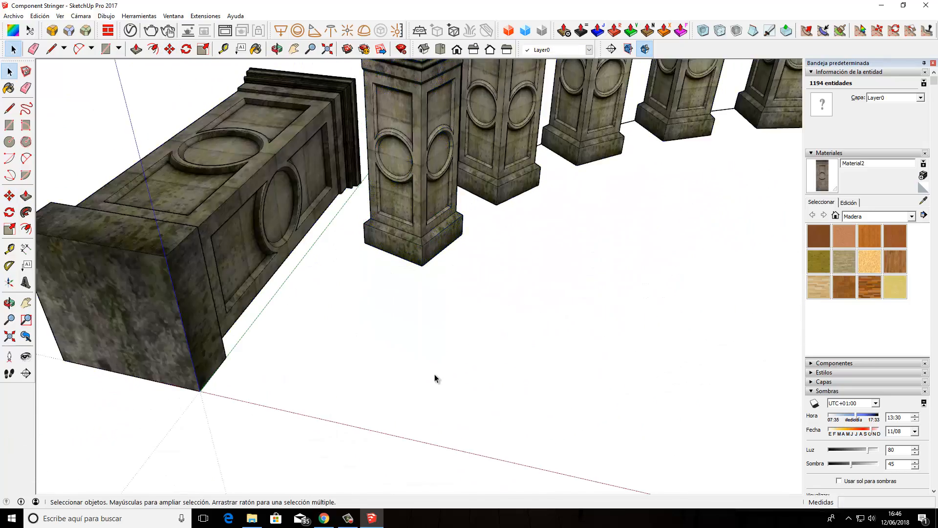
Undo the move, scale and rotation of the pedestal component's geometry and leave component editing
{"action": "scroll", "coordinate": [433, 375], "scroll_direction": "down", "scroll_amount": 4}
{"action": "scroll", "coordinate": [433, 376], "scroll_direction": "down", "scroll_amount": 3}
{"action": "middle_click_drag", "start_coordinate": [416, 372], "coordinate": [651, 280]}
{"action": "scroll", "coordinate": [560, 316], "scroll_direction": "down", "scroll_amount": 5}
{"action": "scroll", "coordinate": [610, 289], "scroll_direction": "up", "scroll_amount": 4}
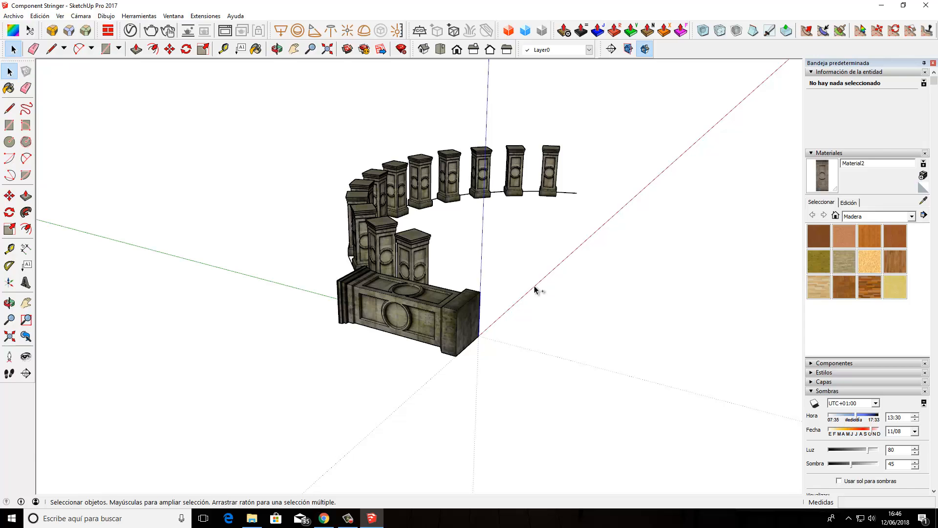
{"action": "key", "text": "ctrl+z"}
{"action": "key", "text": "ctrl+z"}
{"action": "key", "text": "ctrl+z"}
{"action": "key", "text": "ctrl+z"}
{"action": "key", "text": "ctrl+z"}
{"action": "key", "text": "ctrl+z"}
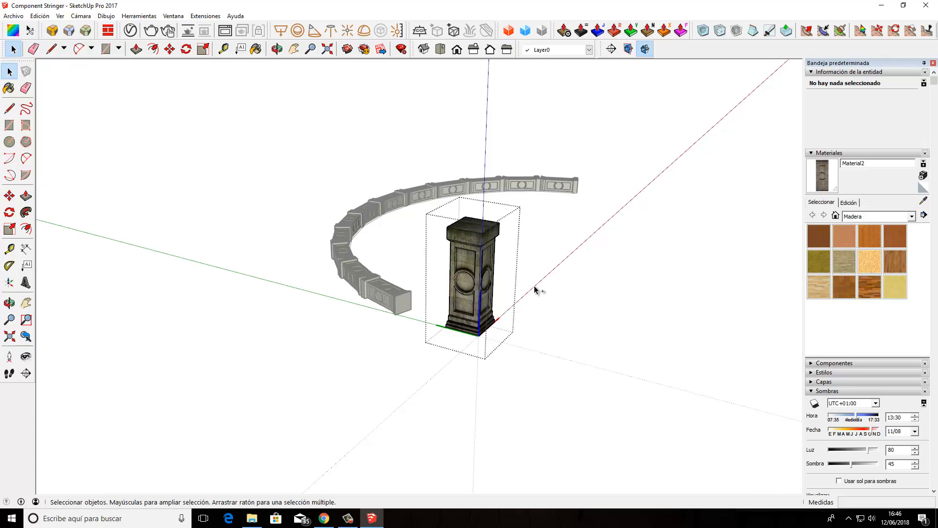
{"action": "left_click", "coordinate": [535, 287]}
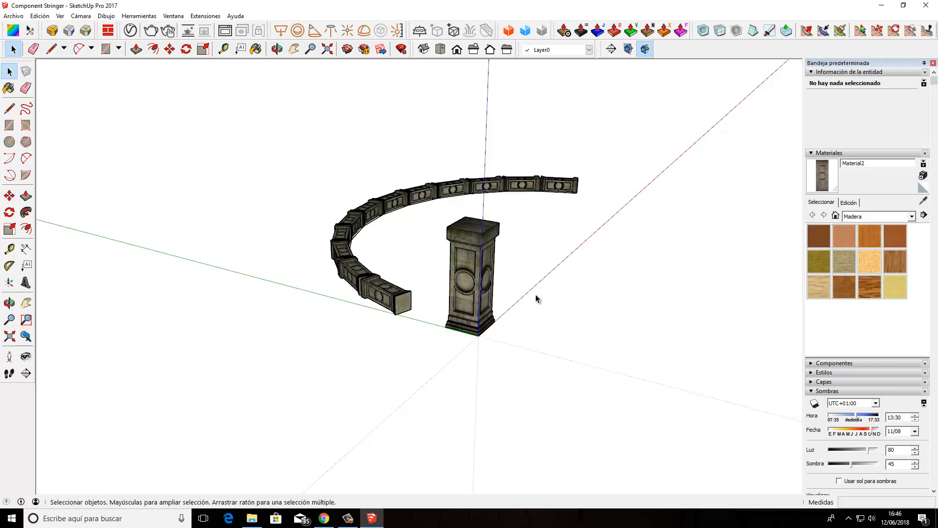
{"action": "middle_click_drag", "start_coordinate": [528, 341], "coordinate": [226, 359]}
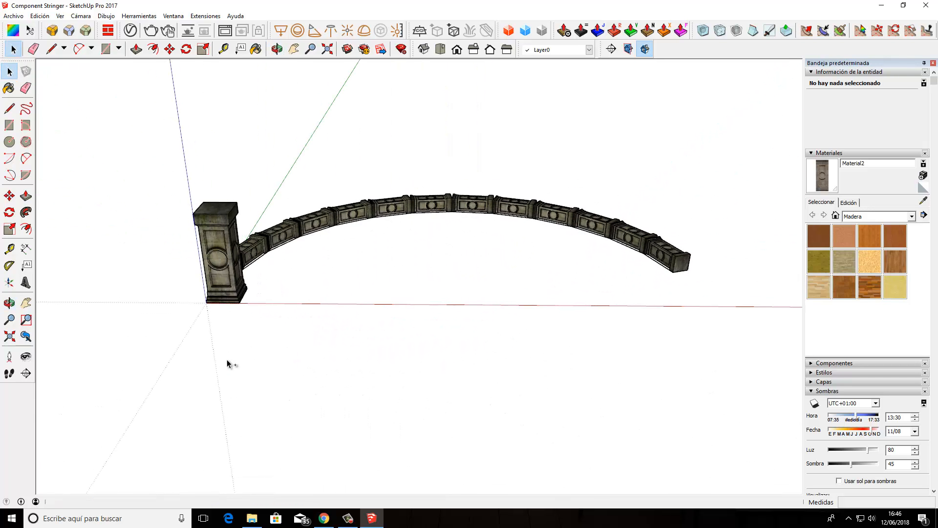
{"action": "key", "text": "ctrl+z"}
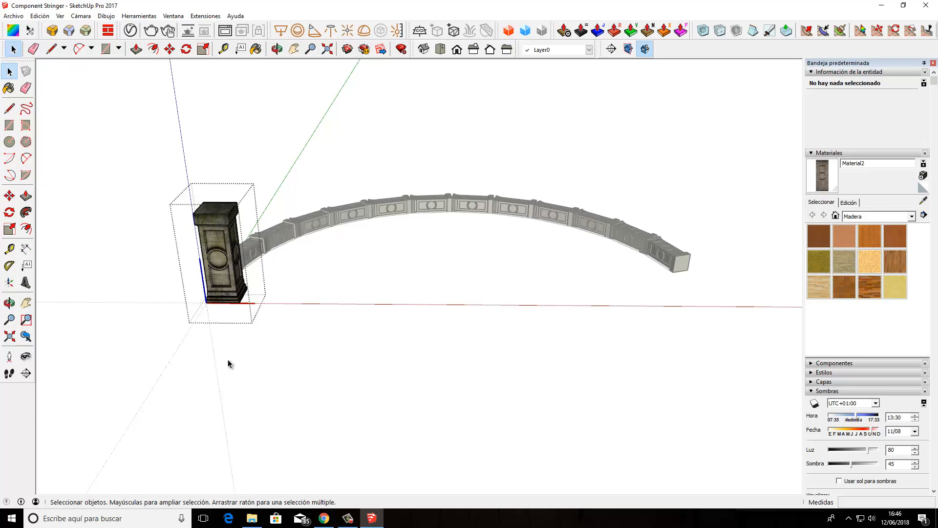
{"action": "left_click", "coordinate": [520, 324]}
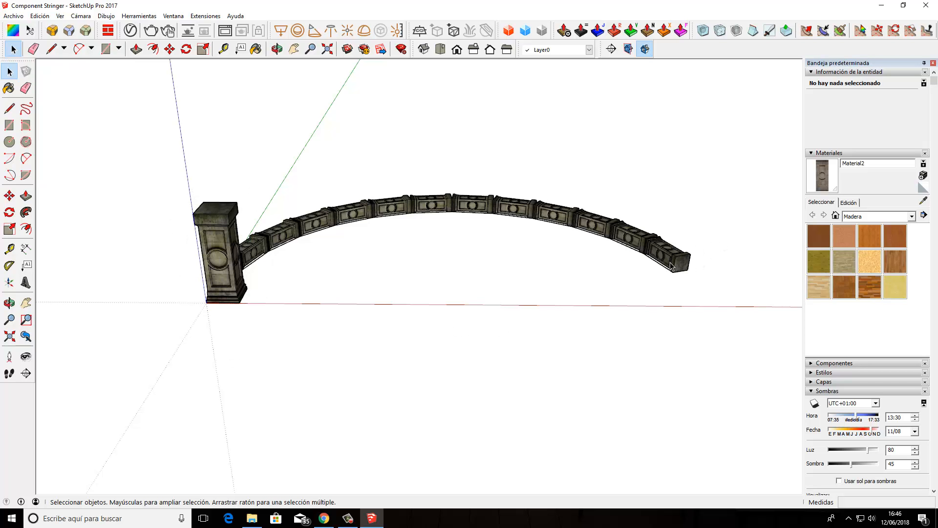
Delete the strung pedestal copies together with the arc, keeping only the original pedestal
{"action": "middle_click_drag", "start_coordinate": [575, 256], "coordinate": [335, 166]}
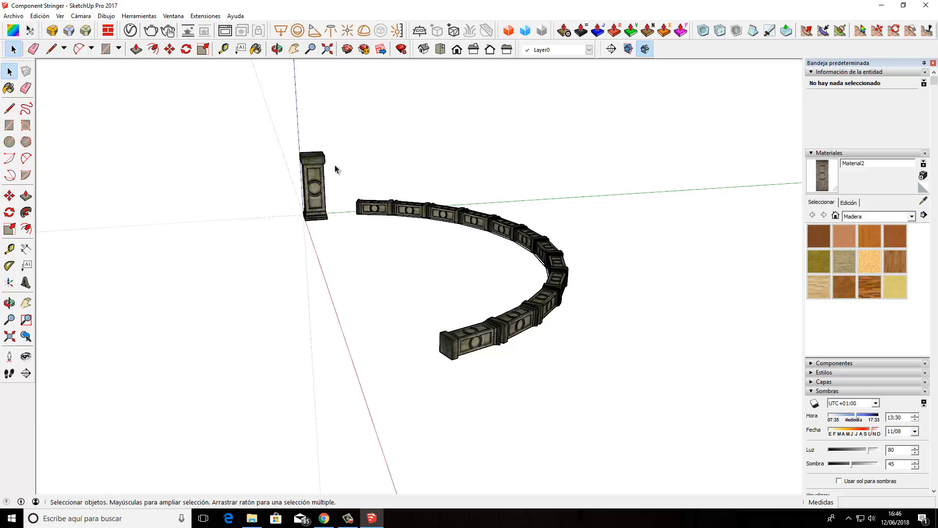
{"action": "left_click_drag", "start_coordinate": [336, 166], "coordinate": [665, 434]}
{"action": "key", "text": "Delete"}
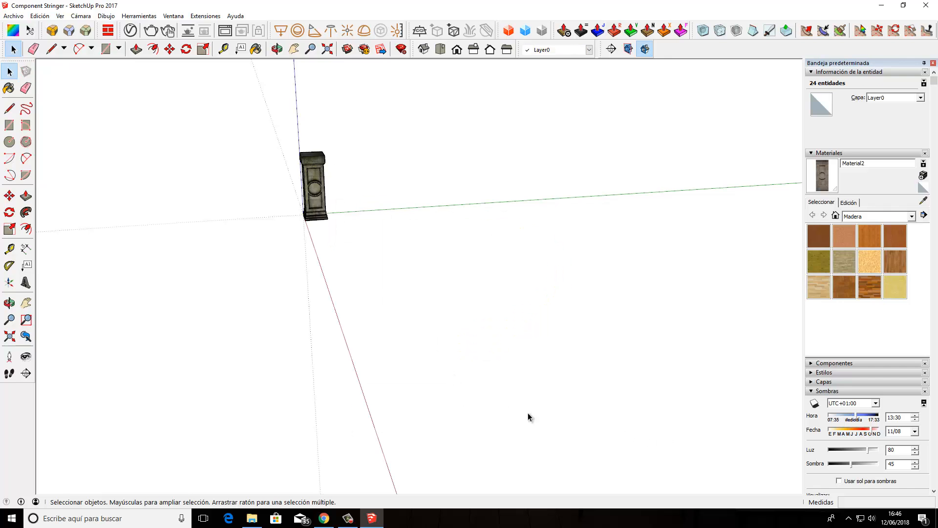
Draw a new two-point arc behind the pedestal, its chord along the red axis and its radius 3.25 m
{"action": "middle_click_drag", "start_coordinate": [528, 413], "coordinate": [432, 337]}
{"action": "left_click", "coordinate": [344, 252]}
{"action": "left_click", "coordinate": [26, 157]}
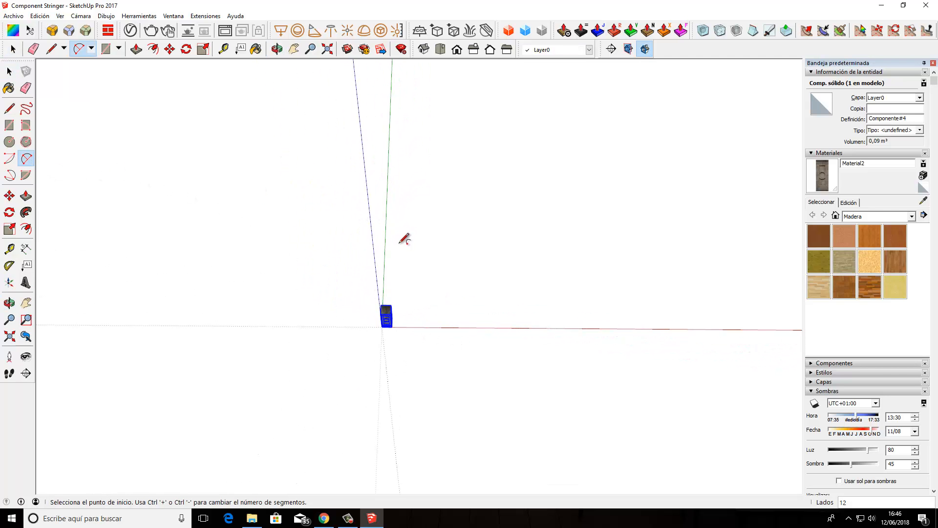
{"action": "left_click", "coordinate": [395, 256]}
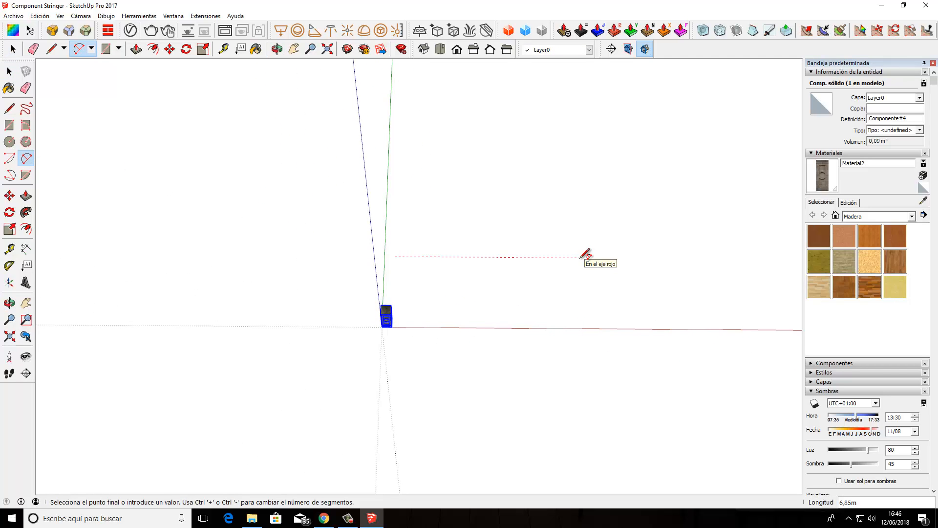
{"action": "key", "text": "Return"}
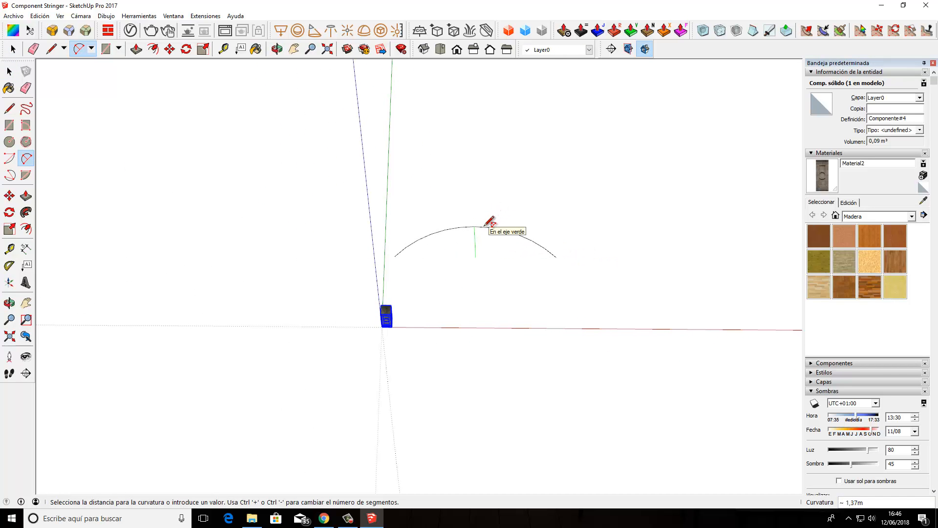
{"action": "left_click", "coordinate": [490, 222]}
Set the new arc's number of segments to 6
{"action": "middle_click_drag", "start_coordinate": [457, 273], "coordinate": [398, 244]}
{"action": "key", "text": "space"}
{"action": "left_click", "coordinate": [381, 249]}
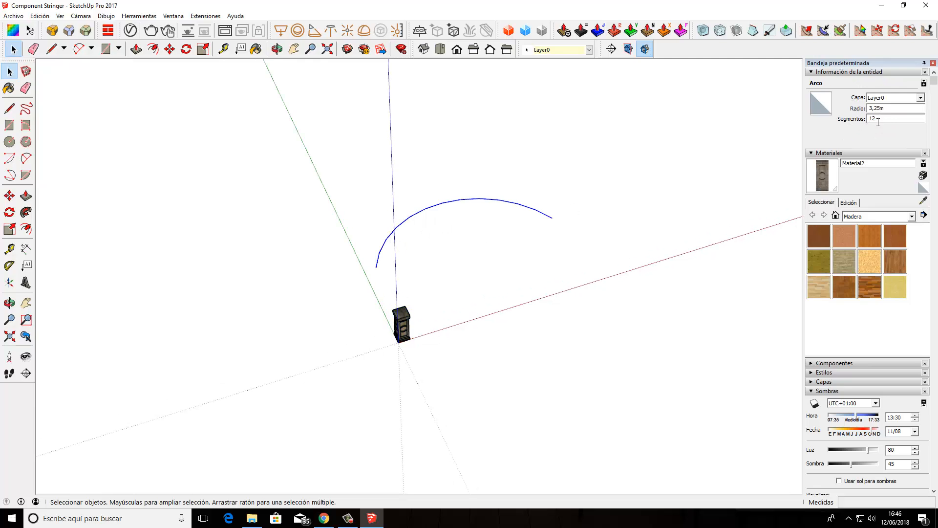
{"action": "left_click", "coordinate": [874, 118]}
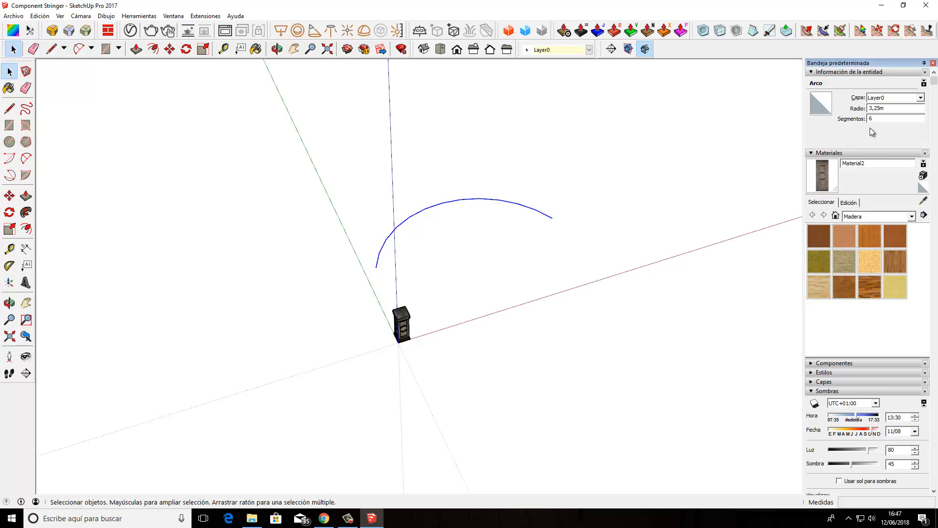
String pedestal copies along the 6-segment arc with Component Stringer, without reversing the edges, using Uniform scaling and zero rotation
{"action": "scroll", "coordinate": [507, 197], "scroll_direction": "up", "scroll_amount": 3}
{"action": "middle_click_drag", "start_coordinate": [507, 198], "coordinate": [443, 282]}
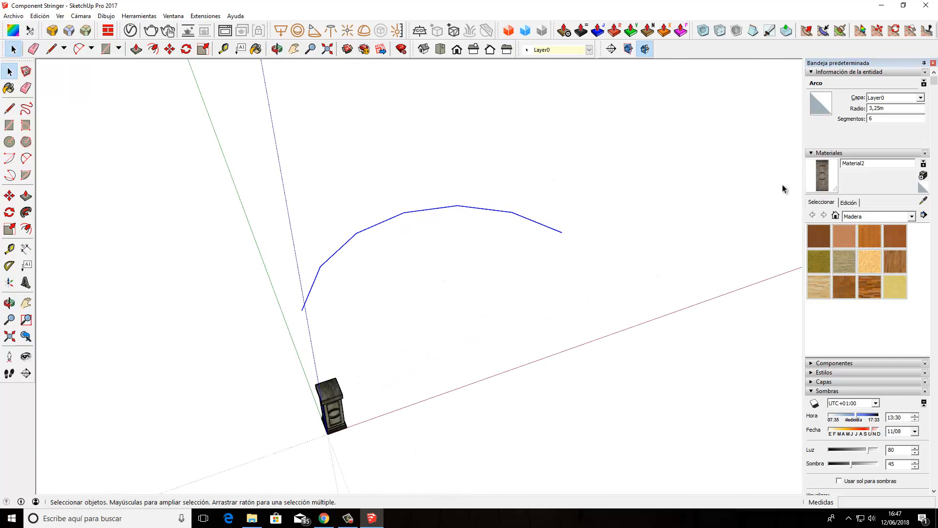
{"action": "left_click", "coordinate": [331, 391], "text": "shift"}
{"action": "left_click", "coordinate": [206, 15]}
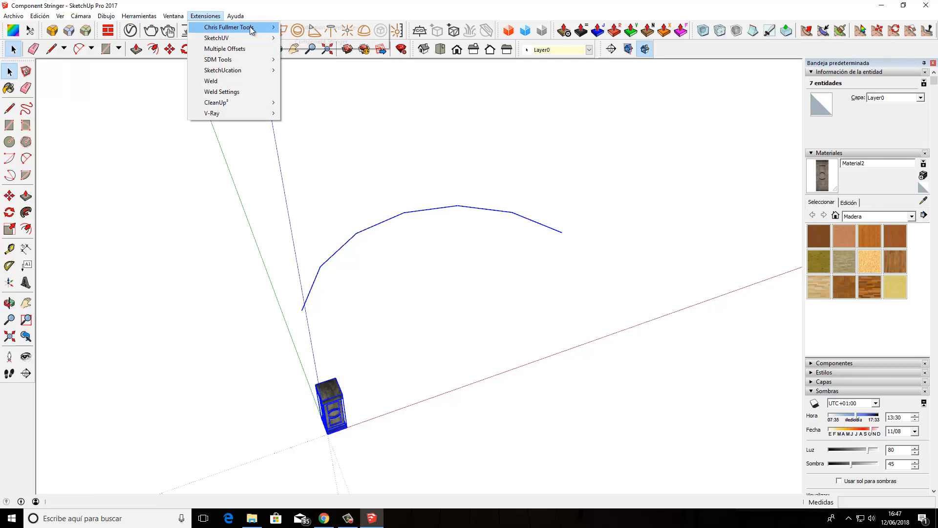
{"action": "left_click", "coordinate": [325, 40]}
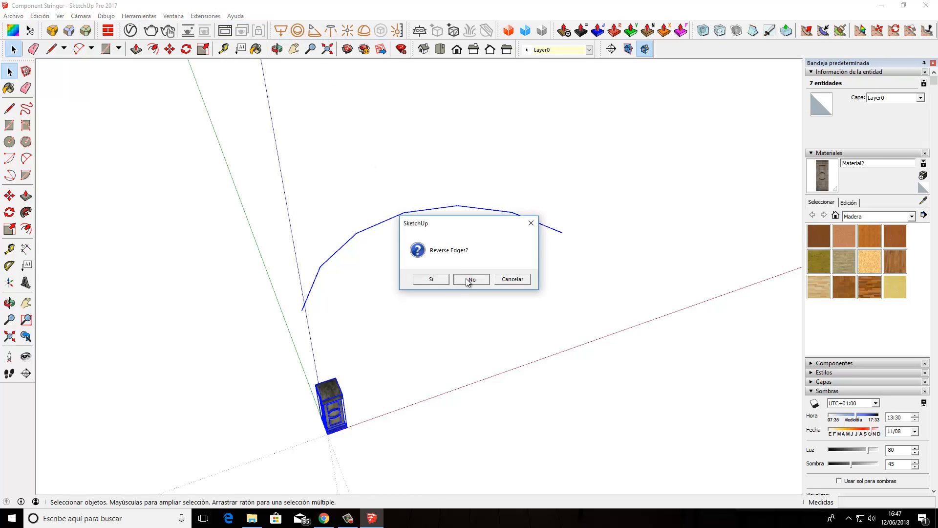
{"action": "left_click", "coordinate": [471, 279]}
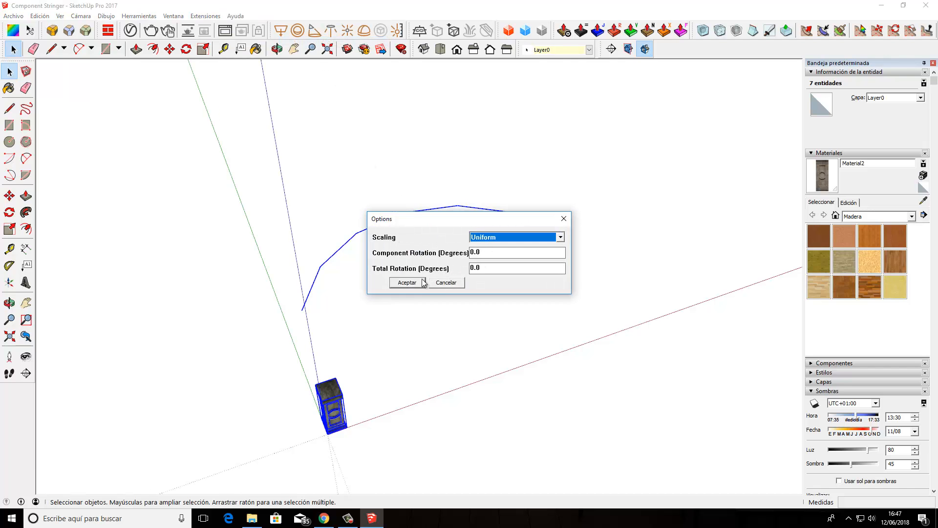
{"action": "left_click", "coordinate": [406, 282]}
{"action": "middle_click_drag", "start_coordinate": [410, 286], "coordinate": [353, 250]}
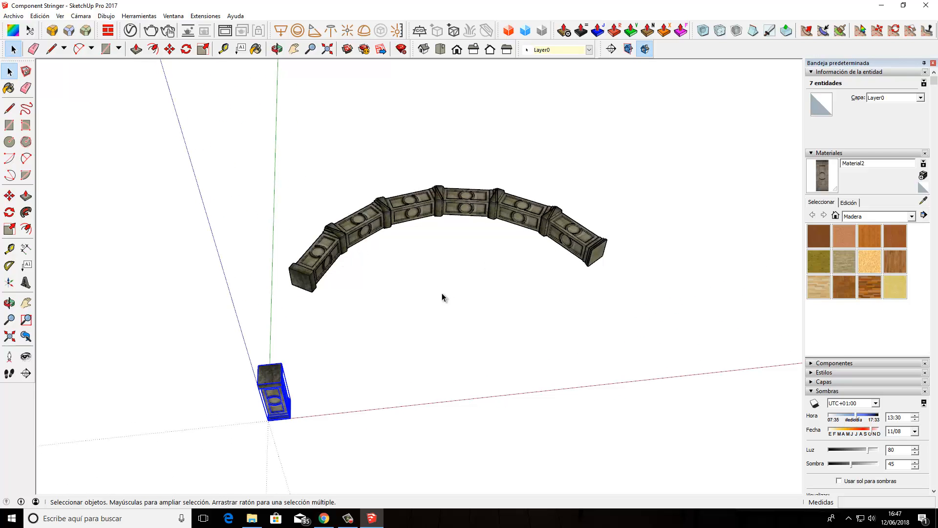
Undo the stringing of the pedestal copies and set the arc's number of segments to 12
{"action": "key", "text": "ctrl+z"}
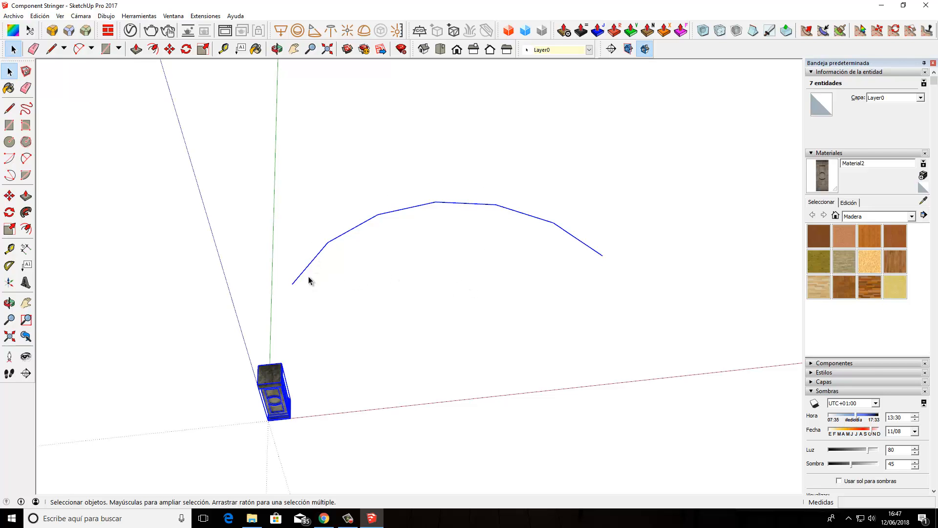
{"action": "middle_click_drag", "start_coordinate": [283, 425], "coordinate": [293, 327]}
{"action": "left_click", "coordinate": [332, 264]}
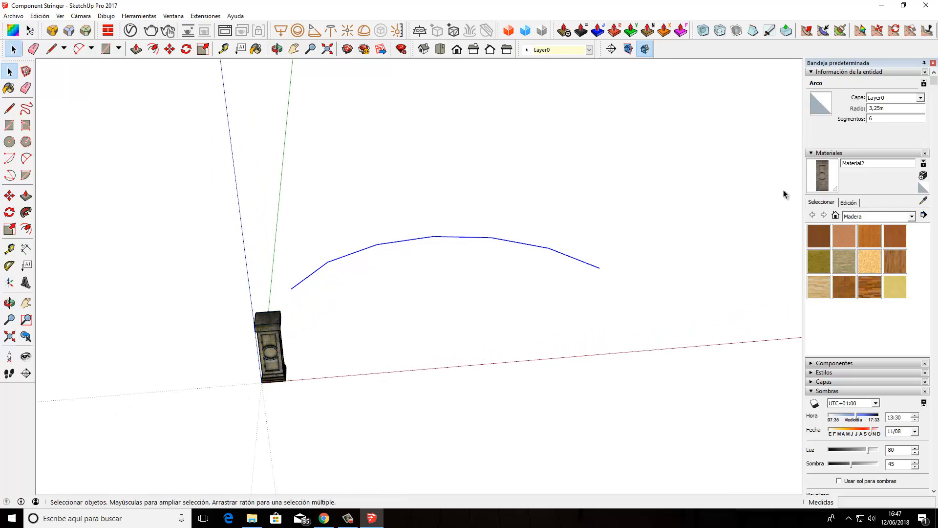
{"action": "left_click", "coordinate": [879, 122]}
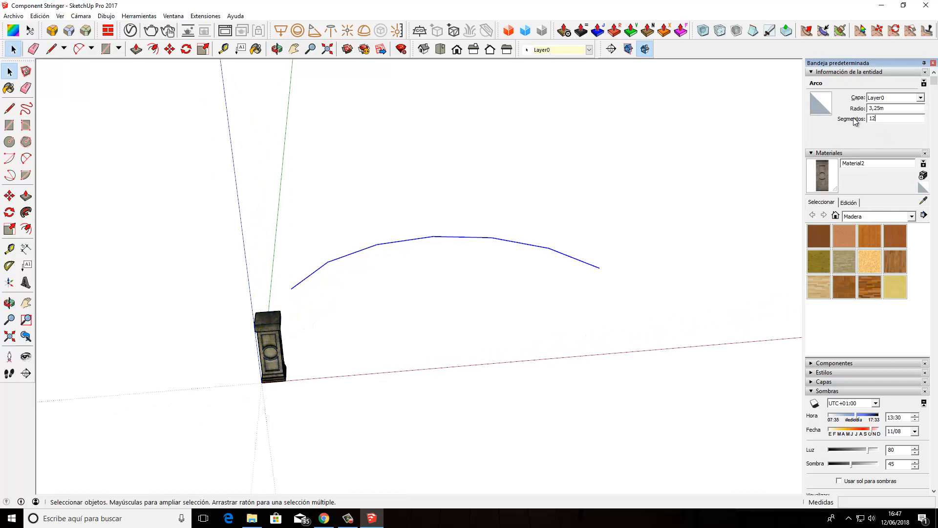
{"action": "left_click", "coordinate": [694, 174]}
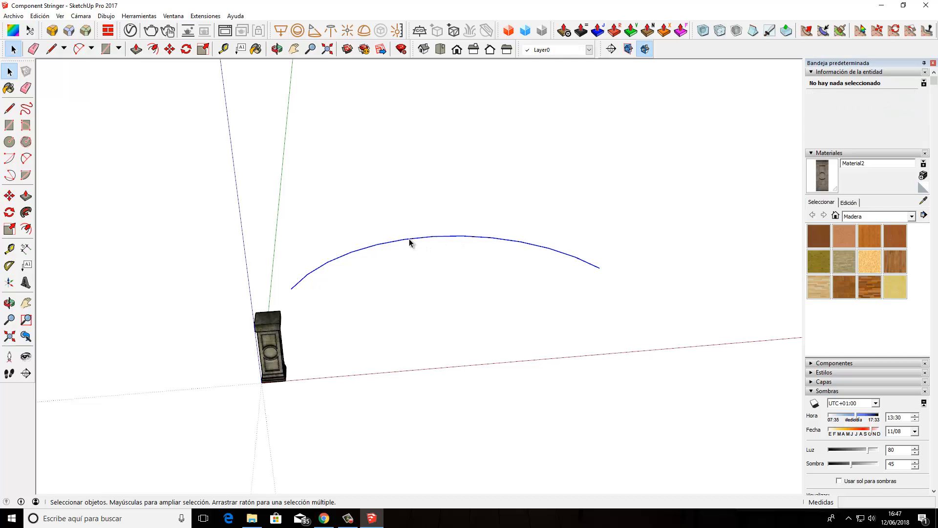
String the pedestal along the 12-segment arc with Component Stringer, keeping the edge direction, with scaling None and zero rotation
{"action": "left_click", "coordinate": [275, 328], "text": "shift"}
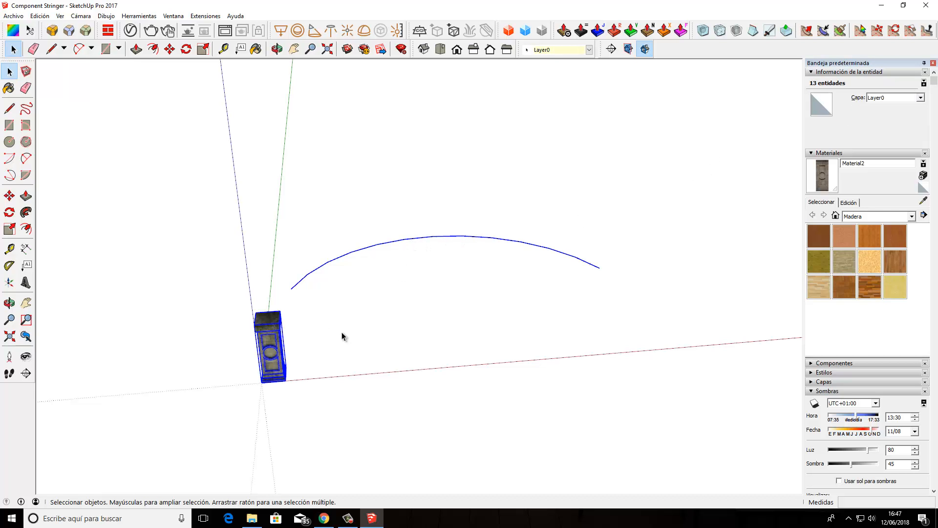
{"action": "left_click", "coordinate": [205, 15]}
{"action": "mouse_move", "coordinate": [259, 27]}
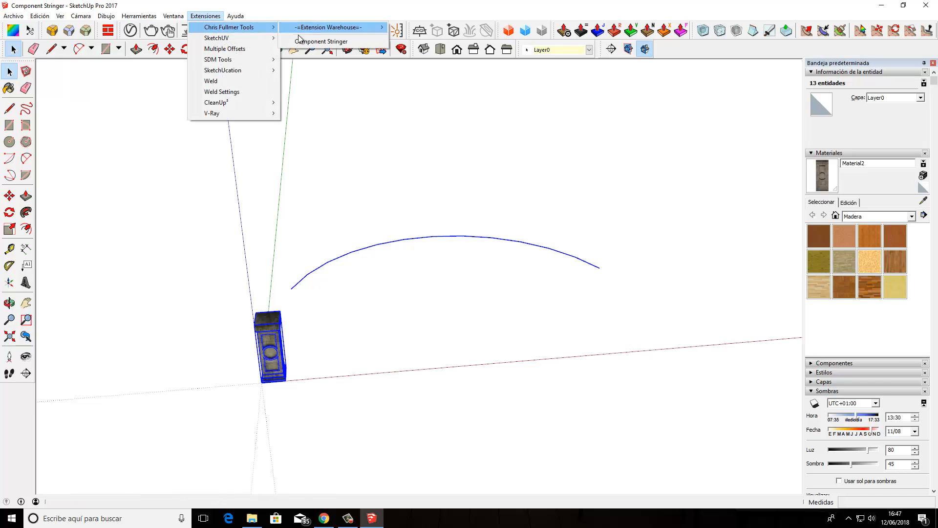
{"action": "left_click", "coordinate": [339, 41]}
{"action": "left_click", "coordinate": [469, 278]}
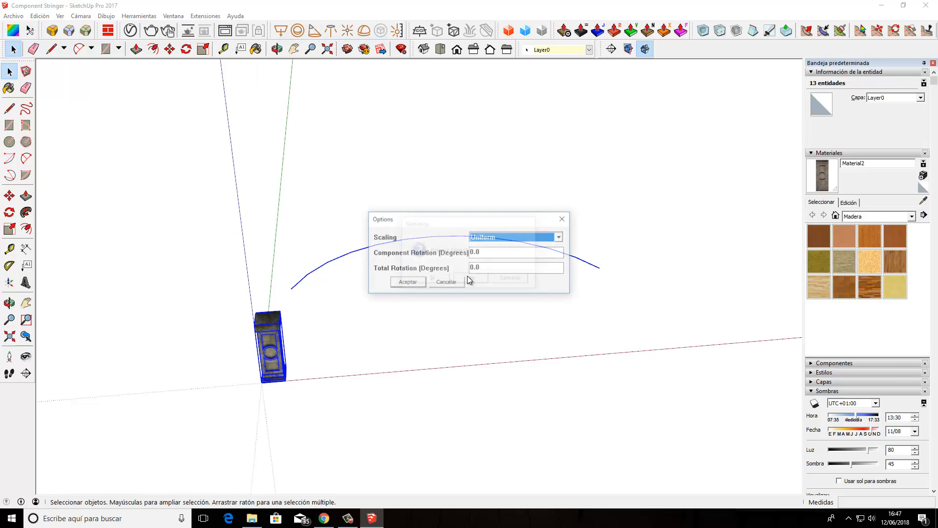
{"action": "left_click", "coordinate": [561, 238]}
{"action": "left_click", "coordinate": [492, 263]}
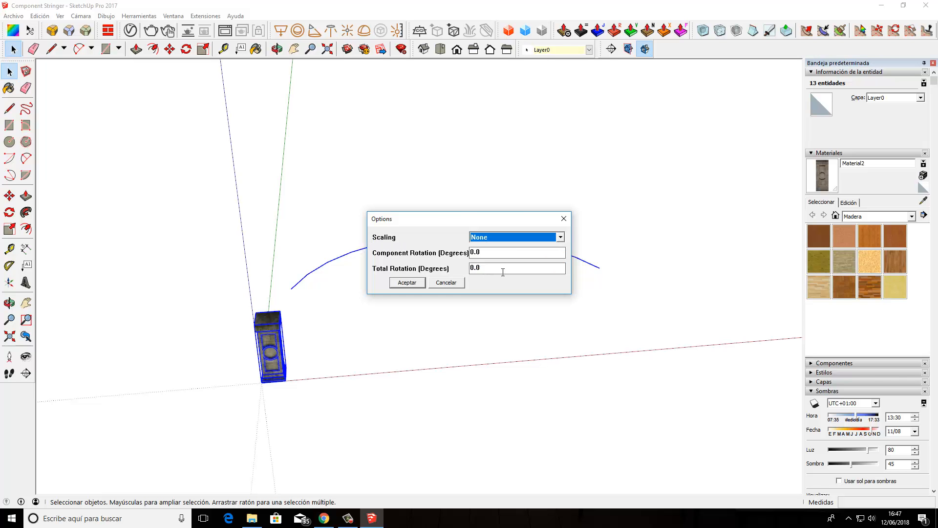
{"action": "left_click", "coordinate": [399, 283]}
{"action": "middle_click_drag", "start_coordinate": [331, 304], "coordinate": [316, 329]}
{"action": "scroll", "coordinate": [313, 274], "scroll_direction": "up", "scroll_amount": 3}
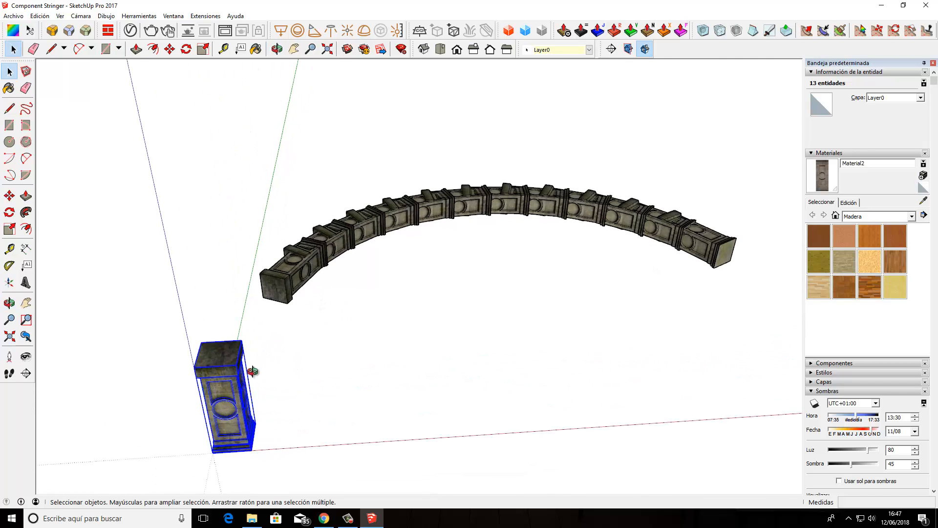
Rotate all geometry inside the original pedestal component 90° about the centre of its front circle and leave component editing
{"action": "middle_click_drag", "start_coordinate": [253, 371], "coordinate": [682, 295]}
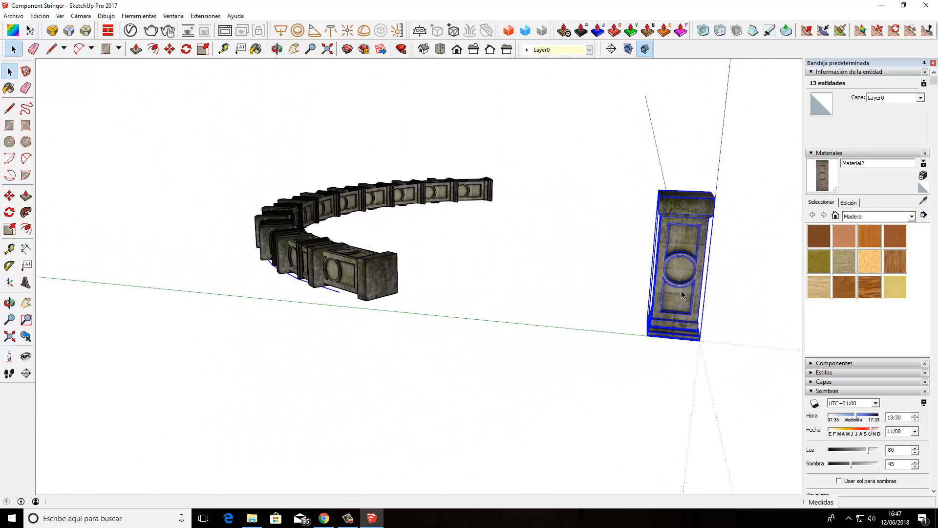
{"action": "double_click", "coordinate": [682, 291]}
{"action": "left_click_drag", "start_coordinate": [617, 160], "coordinate": [731, 384]}
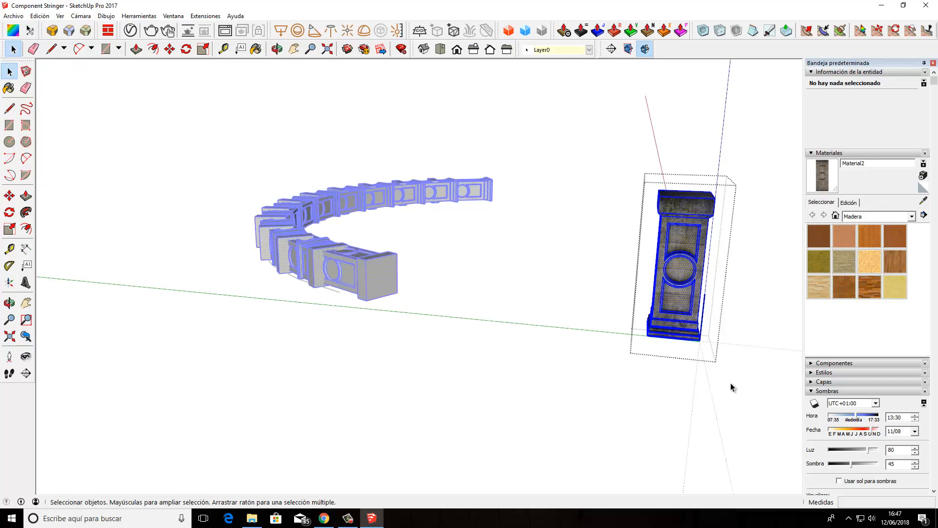
{"action": "key", "text": "q"}
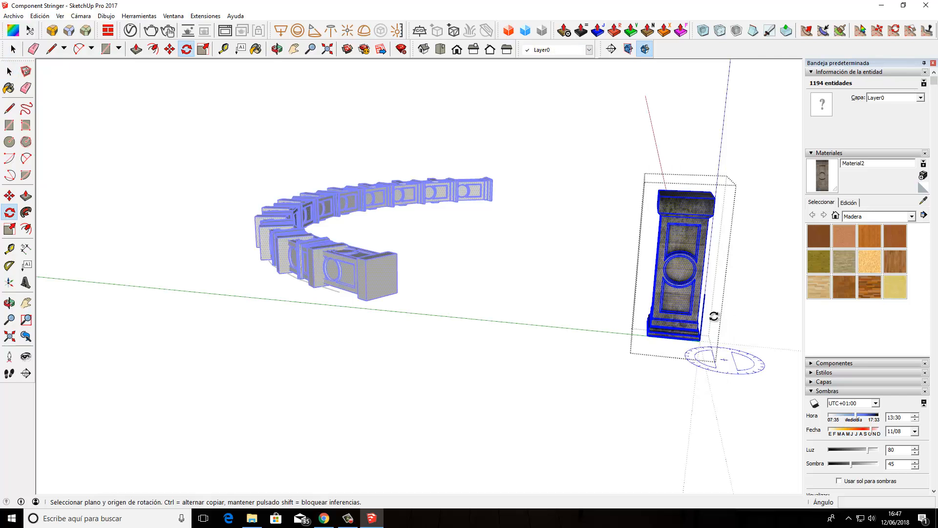
{"action": "left_click", "coordinate": [679, 269]}
{"action": "left_click", "coordinate": [682, 237]}
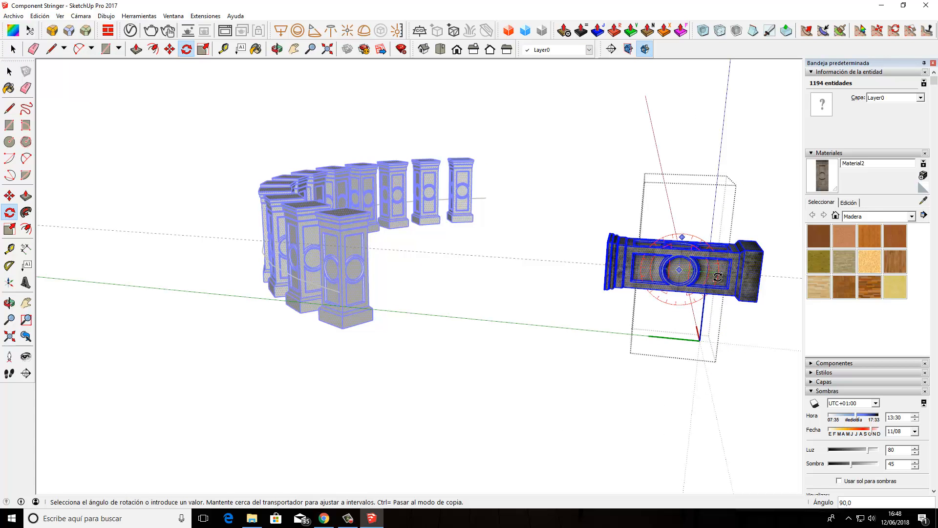
{"action": "left_click", "coordinate": [718, 277]}
{"action": "middle_click_drag", "start_coordinate": [712, 295], "coordinate": [405, 312]}
{"action": "key", "text": "space"}
{"action": "left_click", "coordinate": [402, 300]}
{"action": "scroll", "coordinate": [402, 300], "scroll_direction": "down", "scroll_amount": 3}
{"action": "scroll", "coordinate": [400, 311], "scroll_direction": "up", "scroll_amount": 4}
{"action": "scroll", "coordinate": [398, 309], "scroll_direction": "down", "scroll_amount": 4}
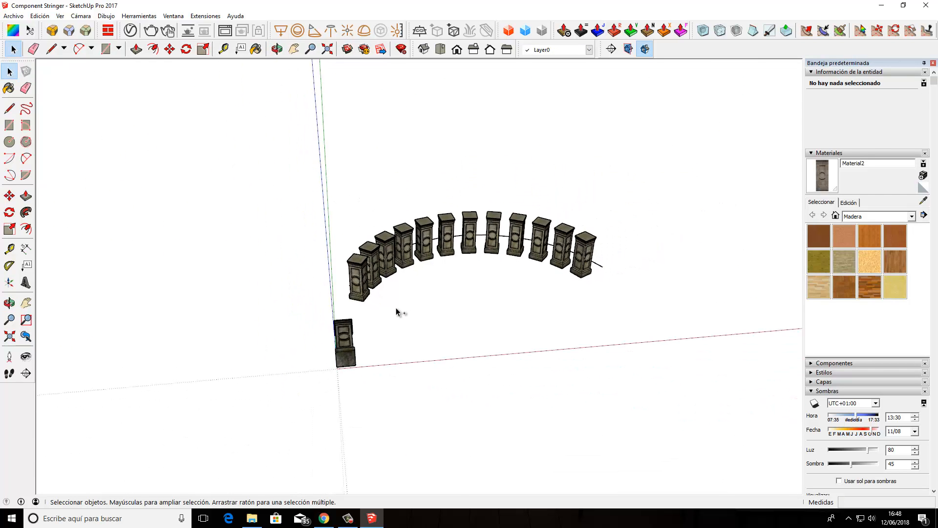
Undo the rotation of the pedestal's geometry and the stringing along the 12-segment arc
{"action": "key", "text": "ctrl+z"}
{"action": "key", "text": "ctrl+z"}
{"action": "key", "text": "ctrl+z"}
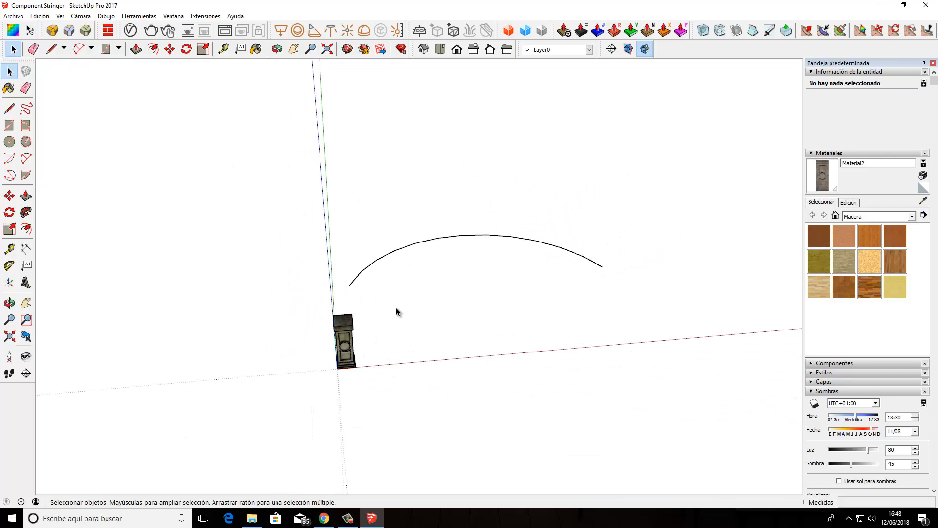
Delete the 12-segment arc behind the pedestal, keeping the pedestal component
{"action": "middle_click_drag", "start_coordinate": [379, 284], "coordinate": [321, 212]}
{"action": "left_click_drag", "start_coordinate": [346, 222], "coordinate": [557, 322]}
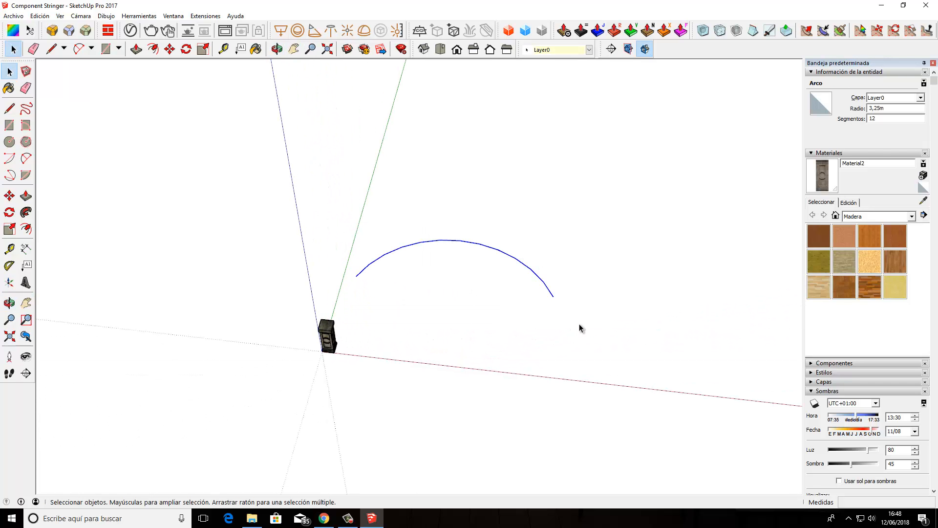
{"action": "key", "text": "Delete"}
{"action": "middle_click_drag", "start_coordinate": [575, 324], "coordinate": [484, 312]}
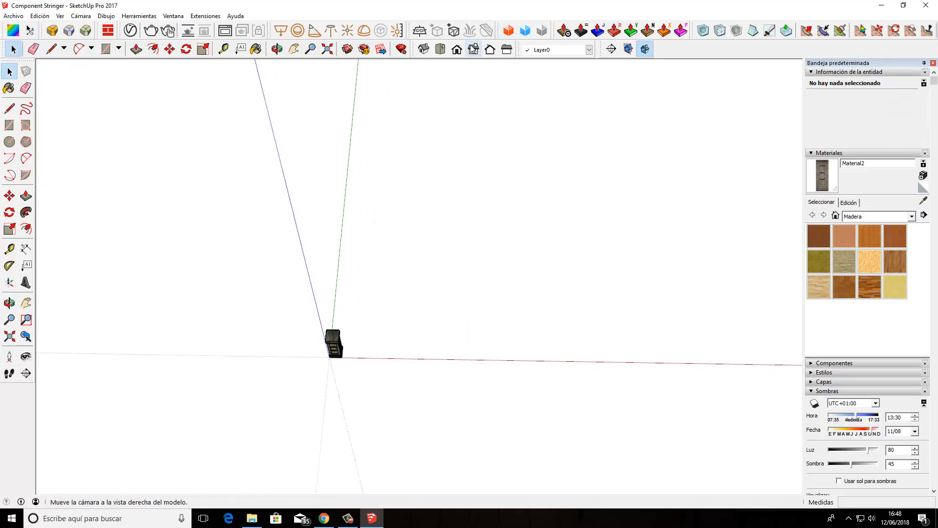
In the top view, draw a two-point arc with a 6 m chord parallel to the red axis and a 2 m bulge away from it
{"action": "left_click", "coordinate": [440, 49]}
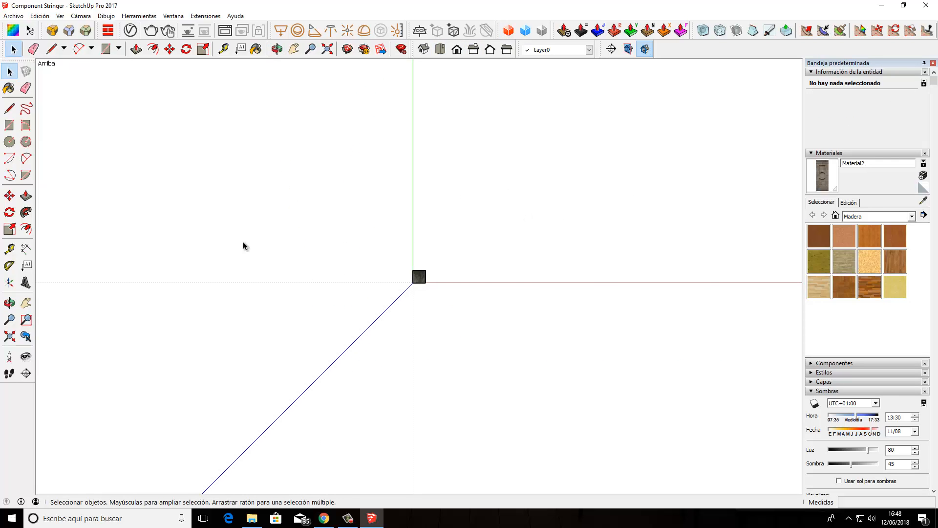
{"action": "left_click", "coordinate": [26, 159]}
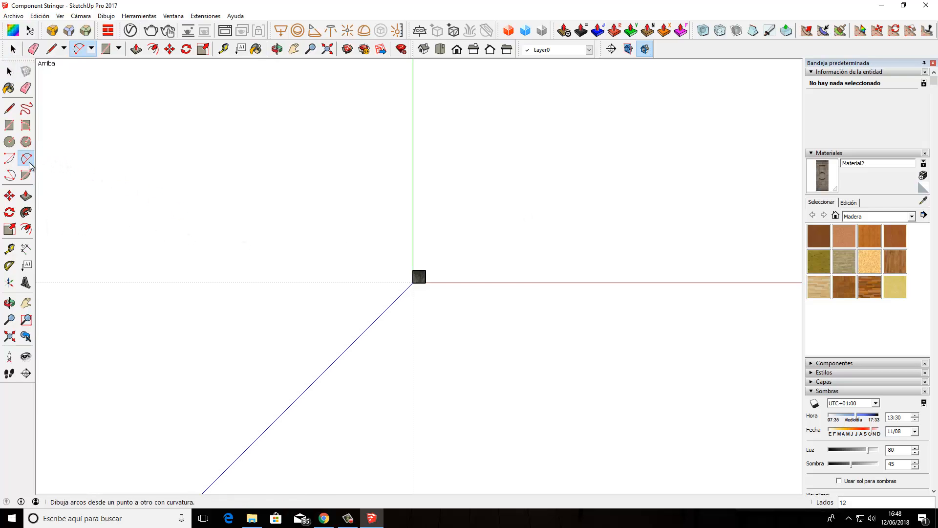
{"action": "left_click", "coordinate": [164, 216]}
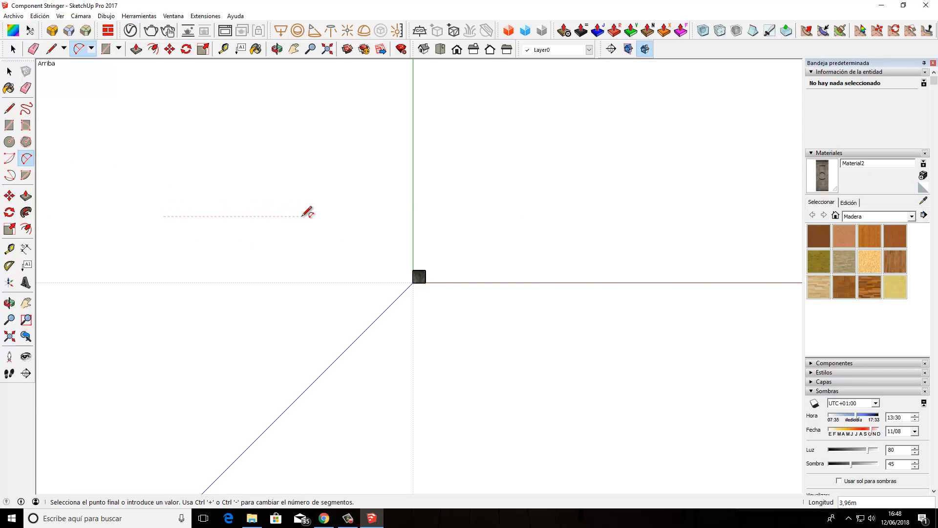
{"action": "key", "text": "Return"}
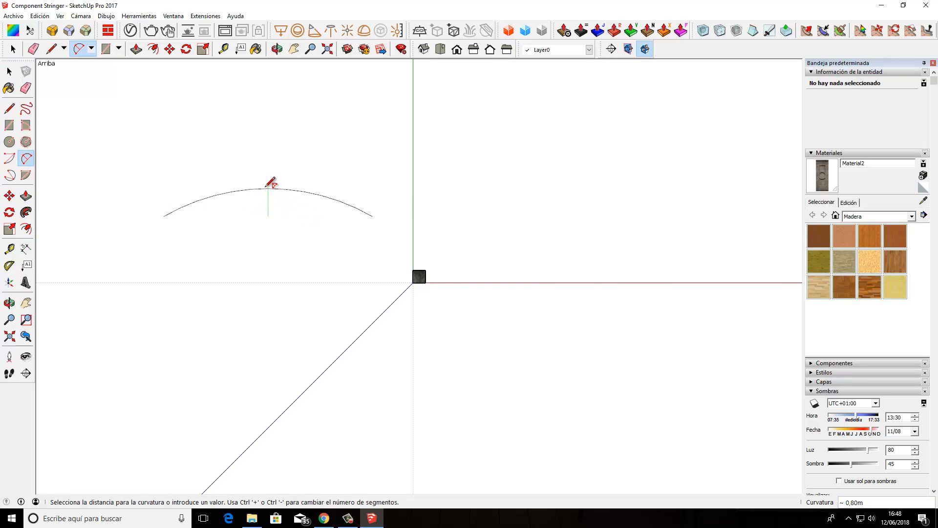
{"action": "type", "text": "2"}
{"action": "key", "text": "Return"}
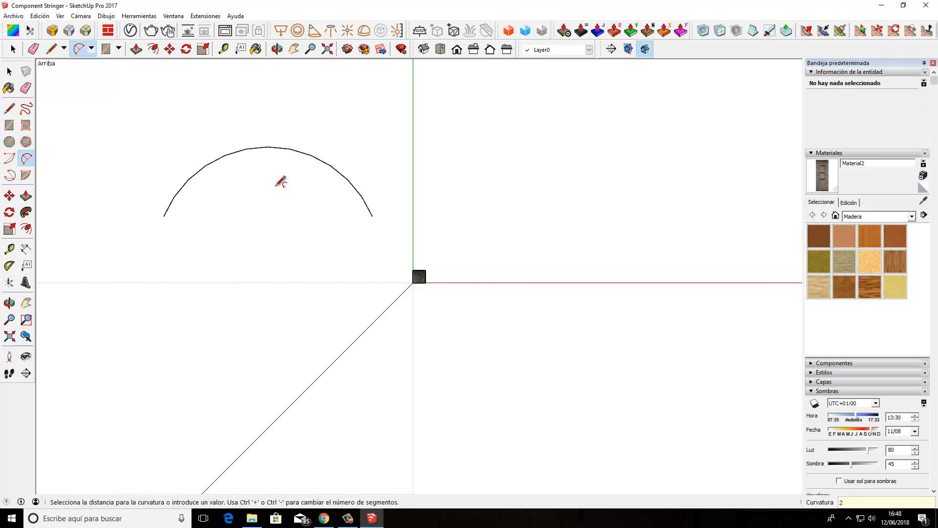
Continue from the first arc's end with a second arc of 6 m chord and 2 m bulge curving the opposite way
{"action": "left_click", "coordinate": [372, 216]}
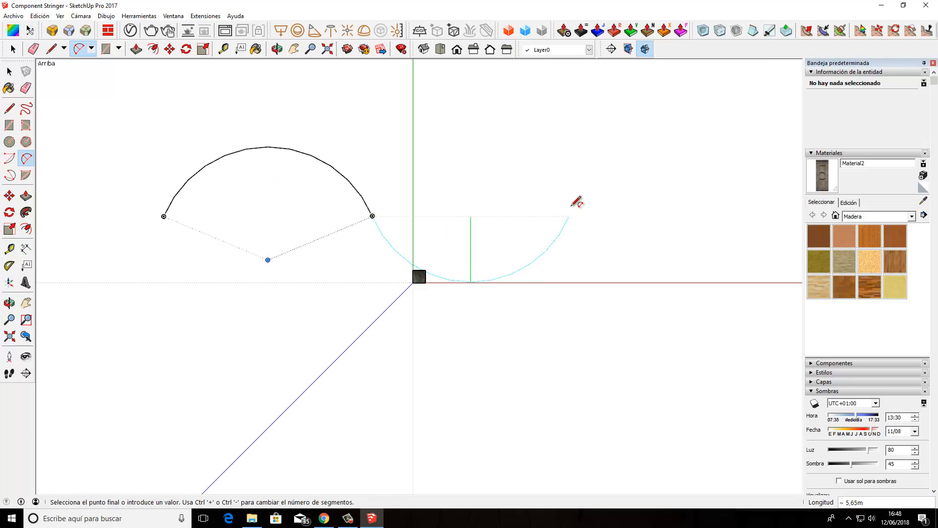
{"action": "type", "text": "6"}
{"action": "key", "text": "Return"}
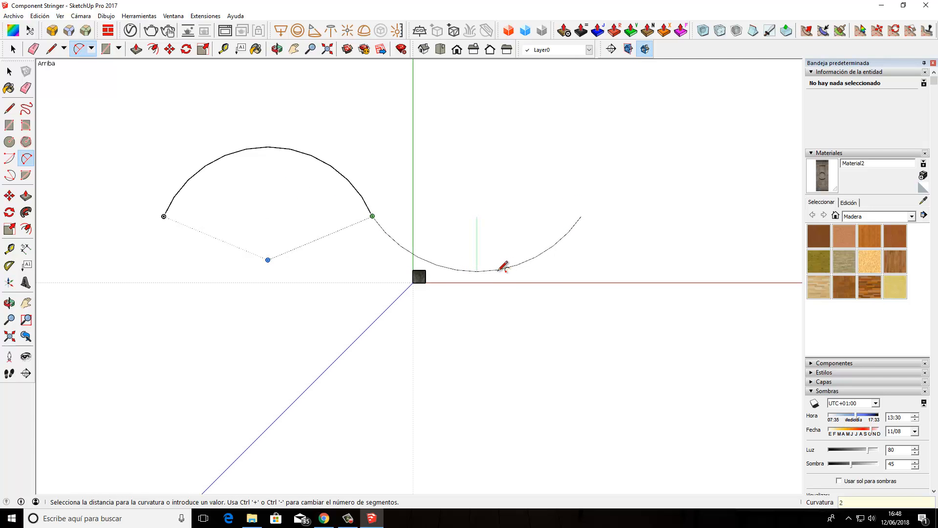
{"action": "type", "text": "2"}
{"action": "key", "text": "Return"}
Add a third arc from the second arc's end with a 6 m chord and 2 m bulge, curving like the first
{"action": "left_click", "coordinate": [581, 217]}
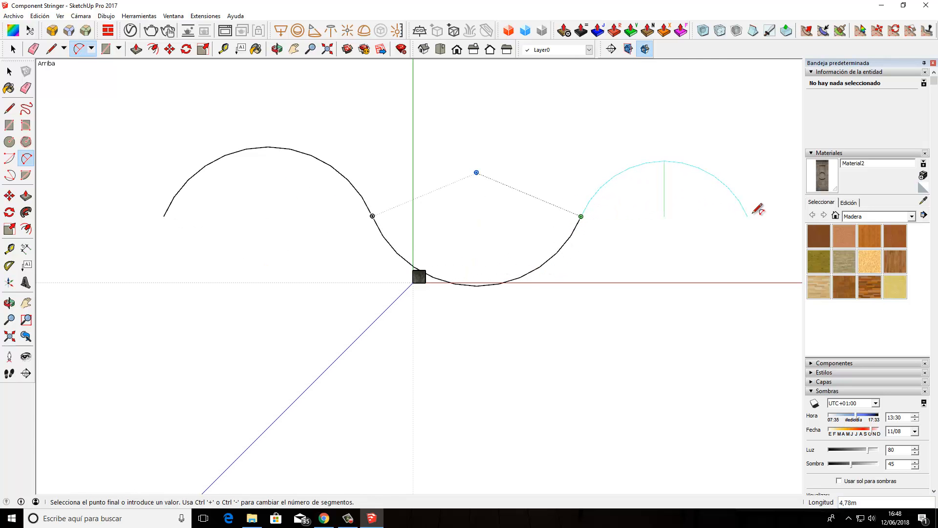
{"action": "key", "text": "Return"}
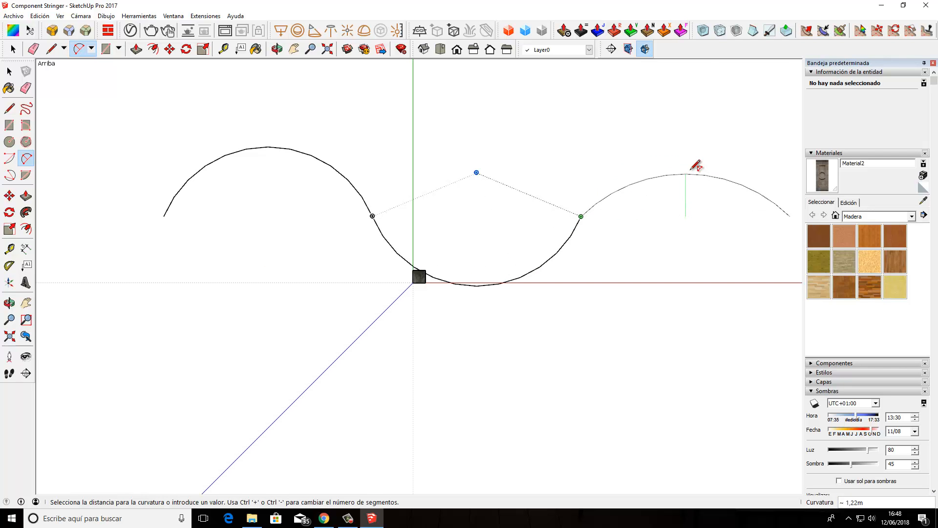
{"action": "type", "text": "2"}
{"action": "key", "text": "Return"}
{"action": "scroll", "coordinate": [616, 195], "scroll_direction": "down", "scroll_amount": 4}
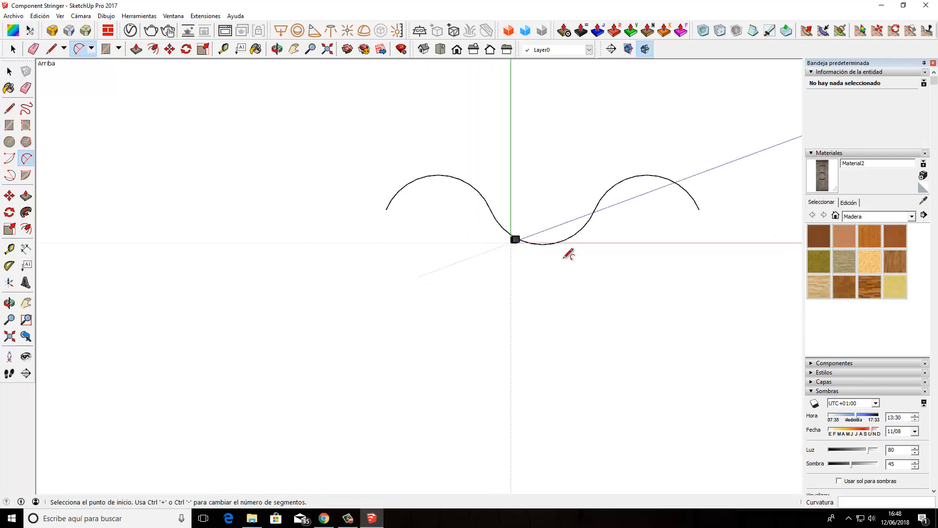
Select the three connected arcs together with the pedestal component at the origin
{"action": "middle_click_drag", "start_coordinate": [565, 251], "coordinate": [409, 202]}
{"action": "key", "text": "space"}
{"action": "left_click", "coordinate": [402, 197]}
{"action": "scroll", "coordinate": [548, 250], "scroll_direction": "up", "scroll_amount": 4}
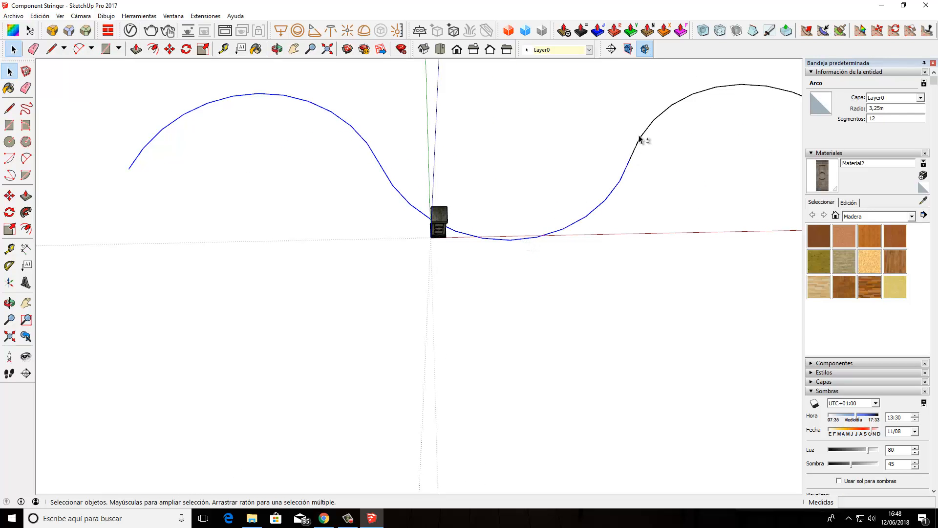
{"action": "middle_click_drag", "start_coordinate": [434, 268], "coordinate": [447, 214]}
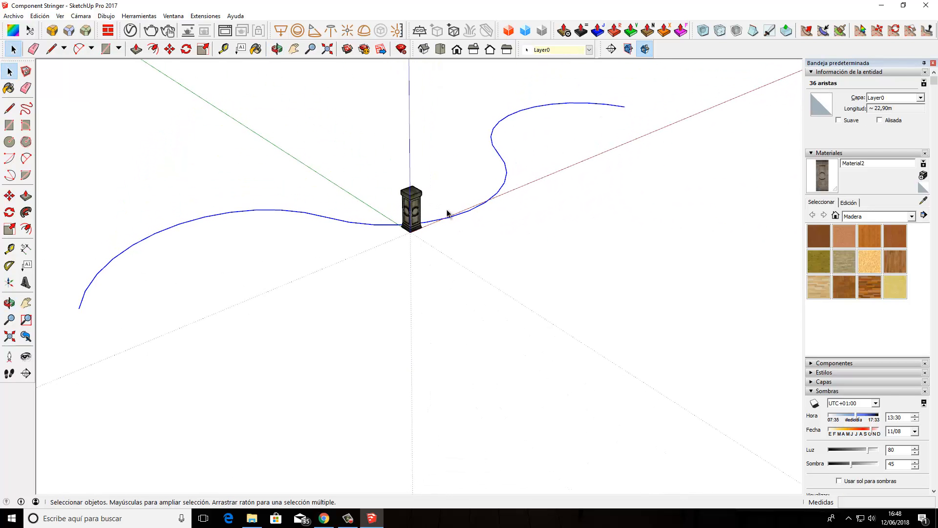
{"action": "left_click", "coordinate": [419, 213], "text": "shift"}
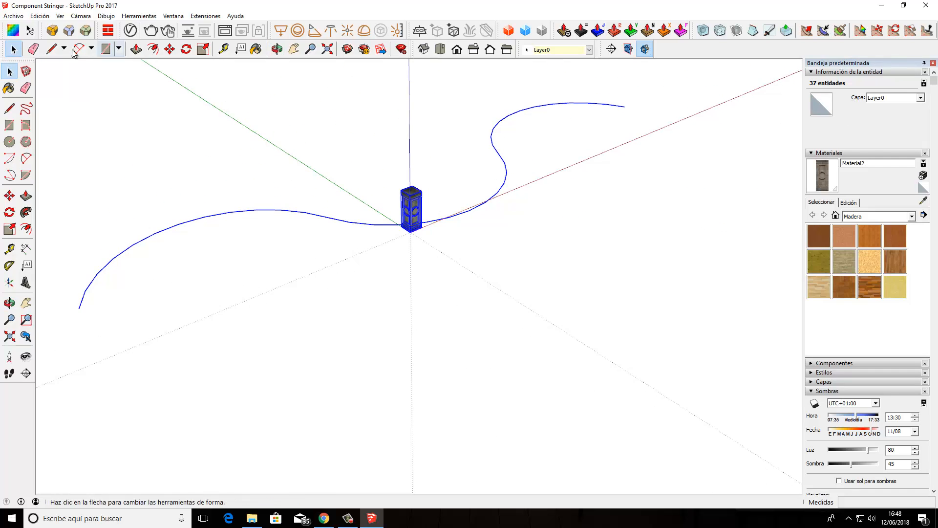
Run Component Stringer on the wavy path without reversing edges, using Uniform scaling and 0.0 for both component and total rotation
{"action": "left_click", "coordinate": [206, 16]}
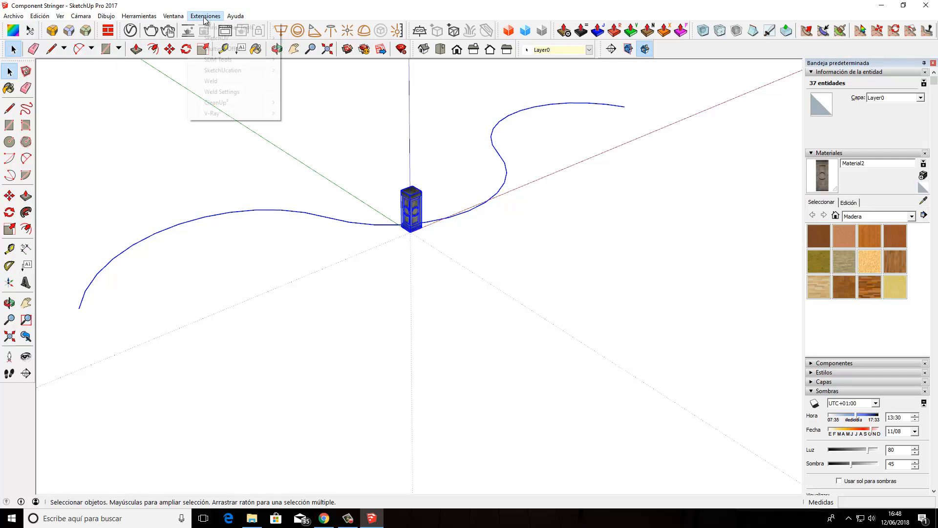
{"action": "mouse_move", "coordinate": [235, 27]}
{"action": "left_click", "coordinate": [322, 40]}
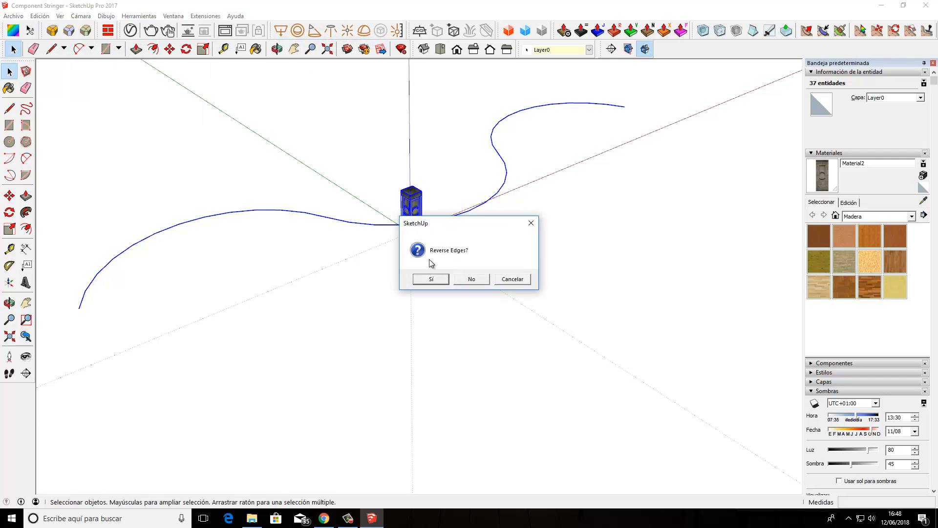
{"action": "left_click", "coordinate": [465, 279]}
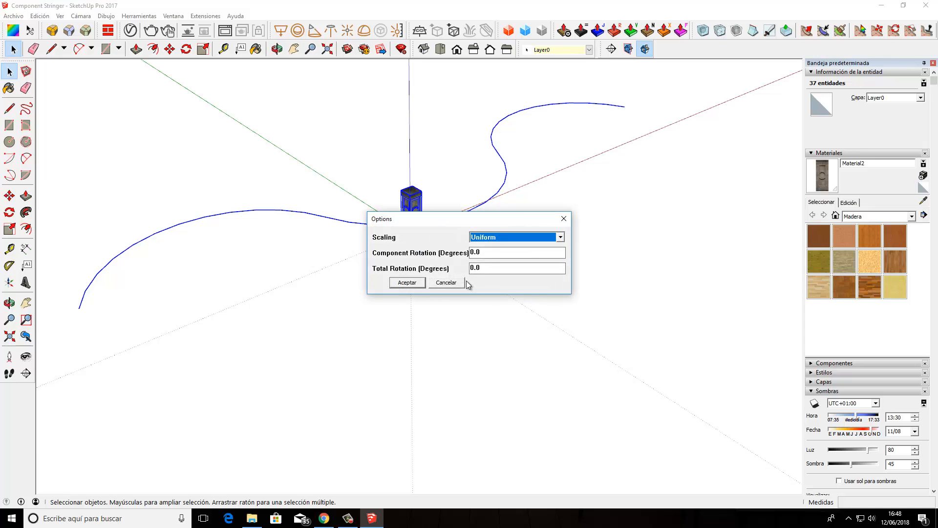
{"action": "left_click", "coordinate": [415, 282]}
{"action": "middle_click_drag", "start_coordinate": [414, 284], "coordinate": [265, 319]}
{"action": "scroll", "coordinate": [254, 303], "scroll_direction": "down", "scroll_amount": 2}
{"action": "scroll", "coordinate": [381, 272], "scroll_direction": "up", "scroll_amount": 3}
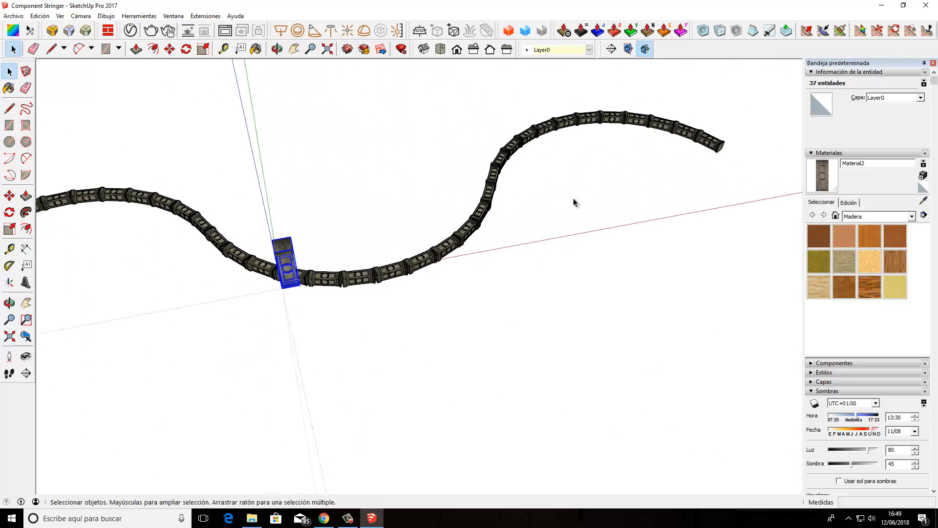
Inspect the uniformly scaled pedestal chain and undo this distribution
{"action": "scroll", "coordinate": [528, 230], "scroll_direction": "down", "scroll_amount": 3}
{"action": "scroll", "coordinate": [427, 256], "scroll_direction": "up", "scroll_amount": 5}
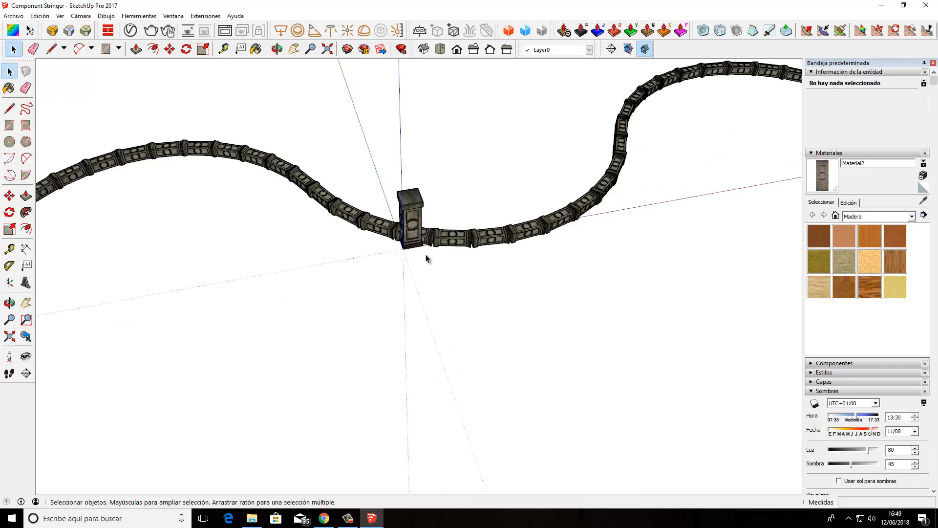
{"action": "middle_click_drag", "start_coordinate": [427, 256], "coordinate": [373, 241]}
{"action": "scroll", "coordinate": [374, 241], "scroll_direction": "down", "scroll_amount": 3}
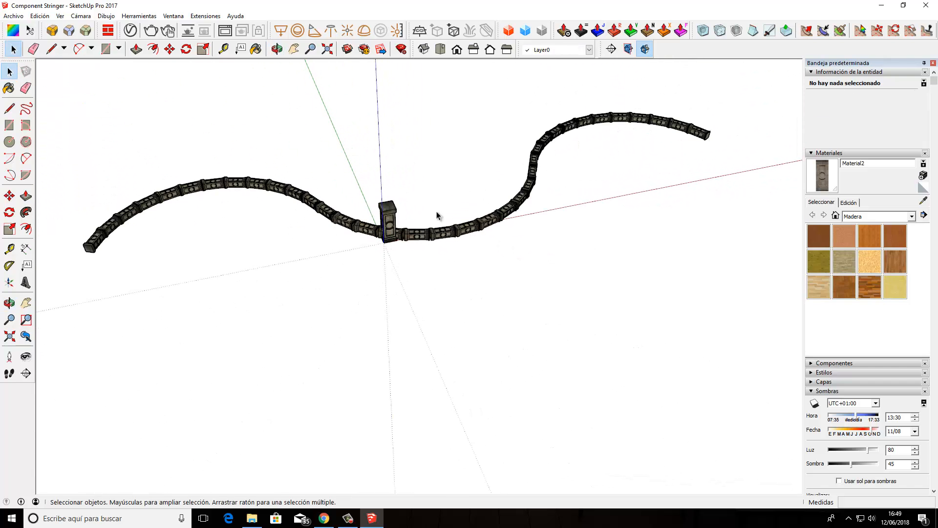
{"action": "key", "text": "ctrl+z"}
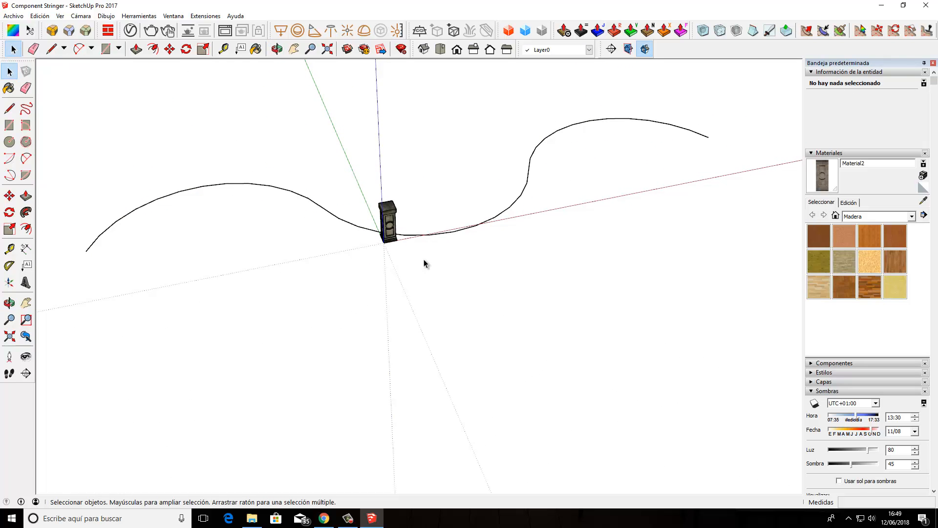
Select the three arcs and the pedestal and run Component Stringer without reversing edges, with scaling None and both rotations at 0.0
{"action": "scroll", "coordinate": [289, 241], "scroll_direction": "down", "scroll_amount": 3}
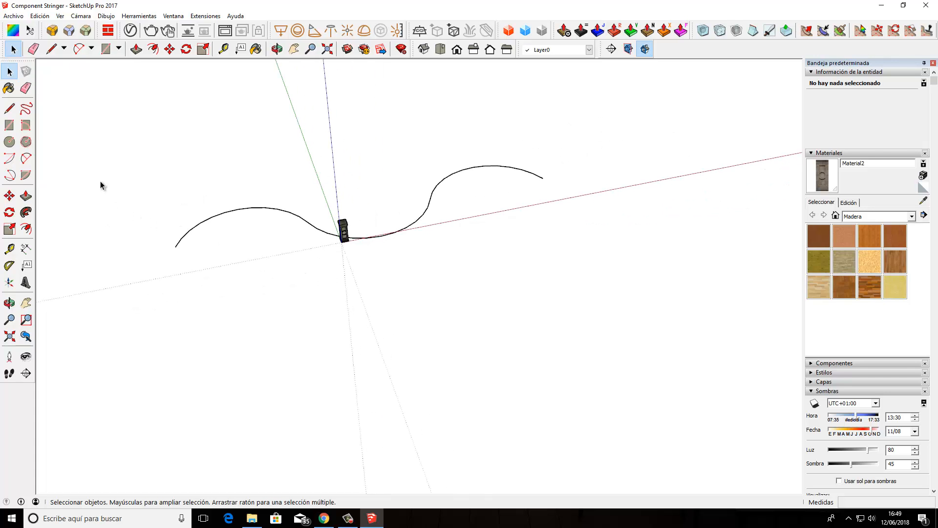
{"action": "left_click_drag", "start_coordinate": [116, 139], "coordinate": [653, 321]}
{"action": "scroll", "coordinate": [272, 210], "scroll_direction": "up", "scroll_amount": 2}
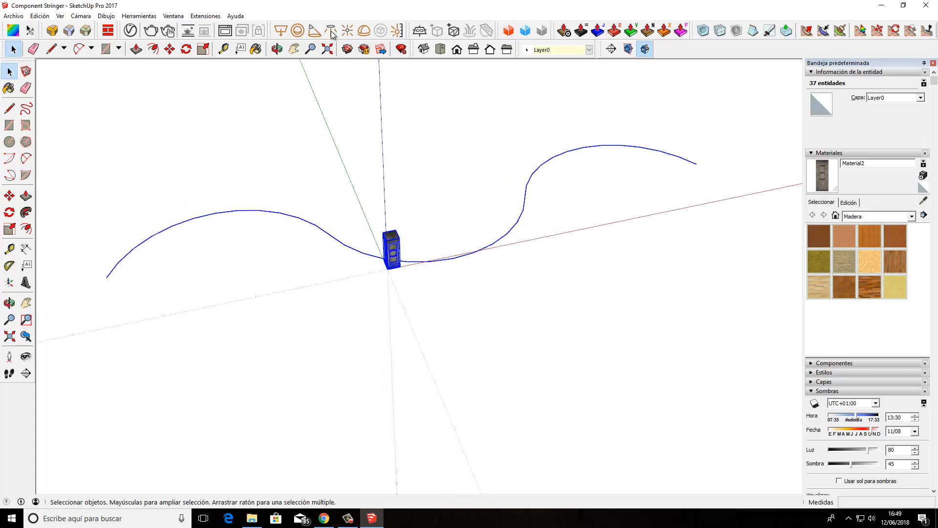
{"action": "left_click", "coordinate": [208, 16]}
{"action": "mouse_move", "coordinate": [259, 28]}
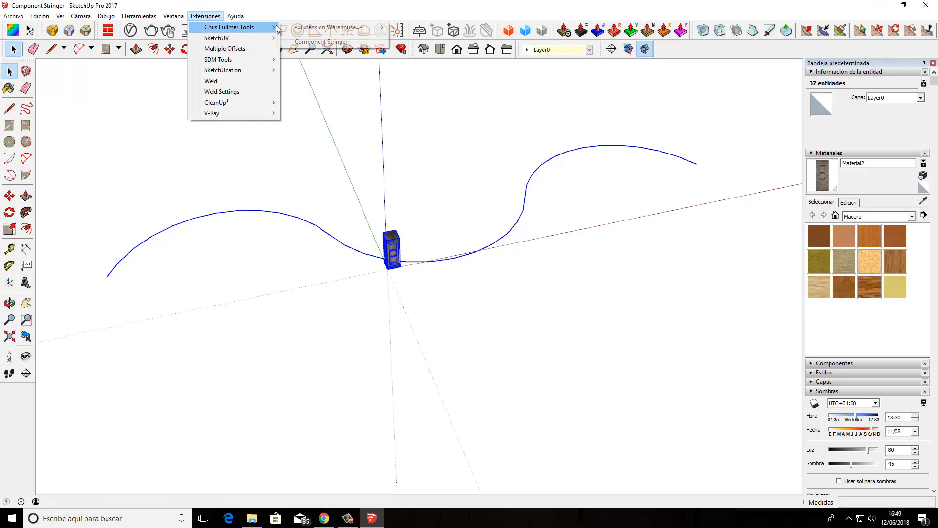
{"action": "left_click", "coordinate": [307, 42]}
{"action": "left_click", "coordinate": [472, 280]}
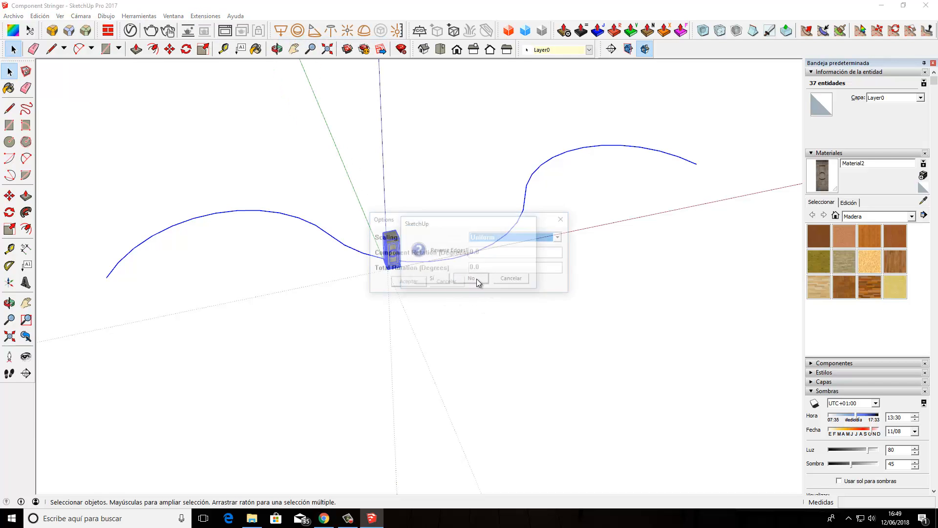
{"action": "left_click", "coordinate": [560, 237]}
{"action": "left_click", "coordinate": [495, 264]}
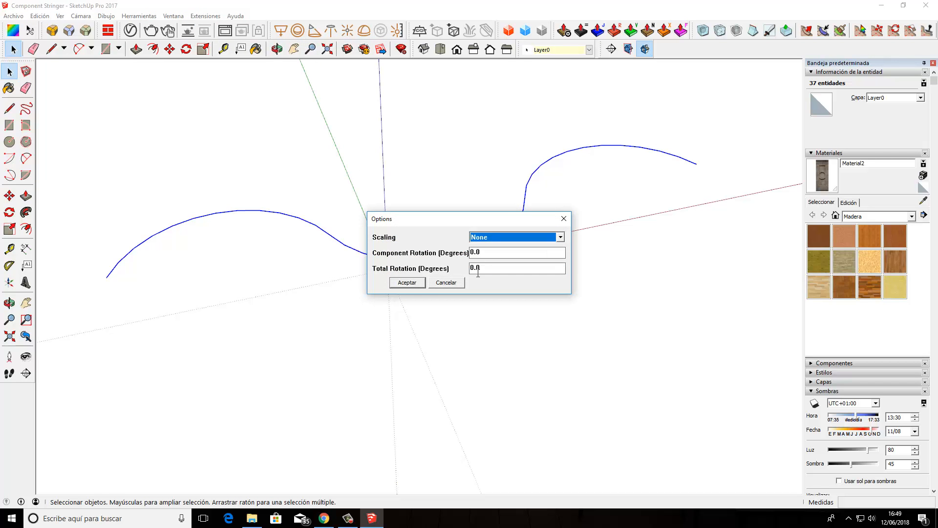
{"action": "left_click", "coordinate": [421, 284]}
{"action": "middle_click_drag", "start_coordinate": [417, 288], "coordinate": [699, 270]}
{"action": "scroll", "coordinate": [445, 276], "scroll_direction": "up", "scroll_amount": 5}
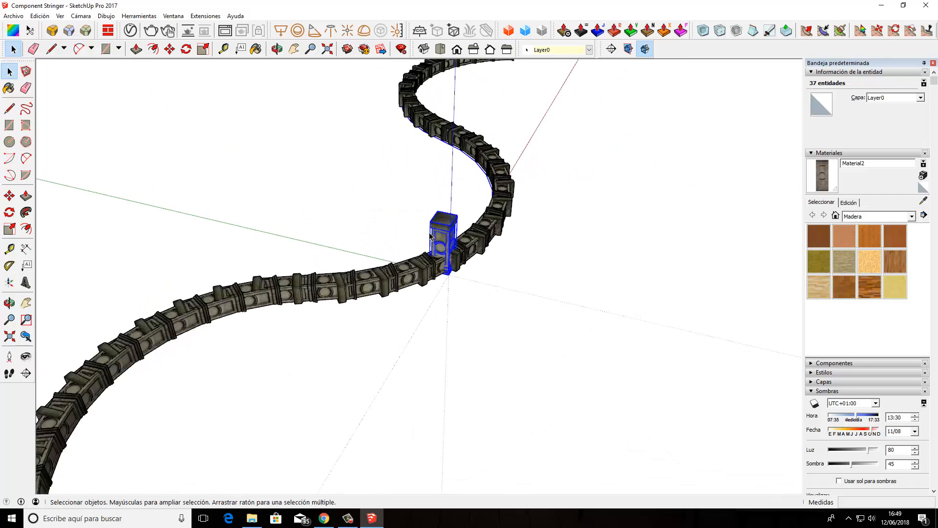
Open the original pedestal component for editing and select all of its geometry
{"action": "middle_click_drag", "start_coordinate": [445, 277], "coordinate": [496, 221]}
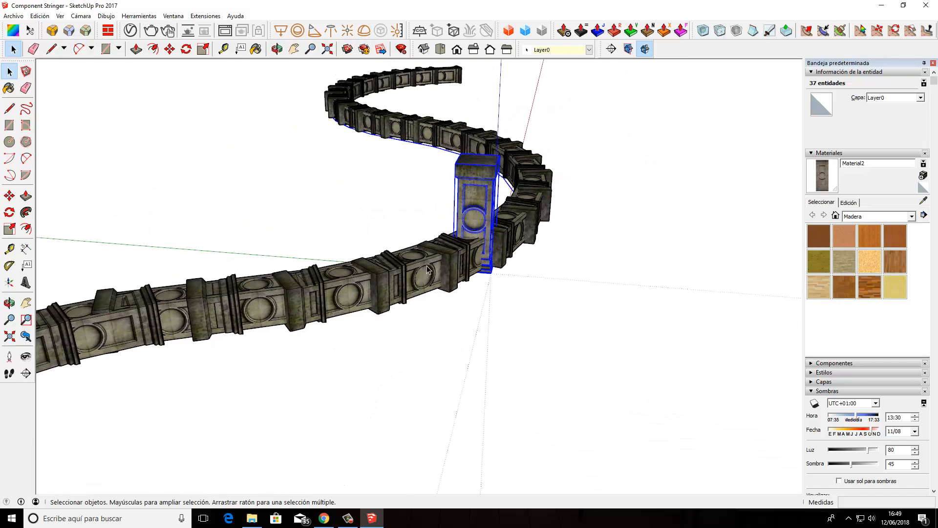
{"action": "key", "text": "q"}
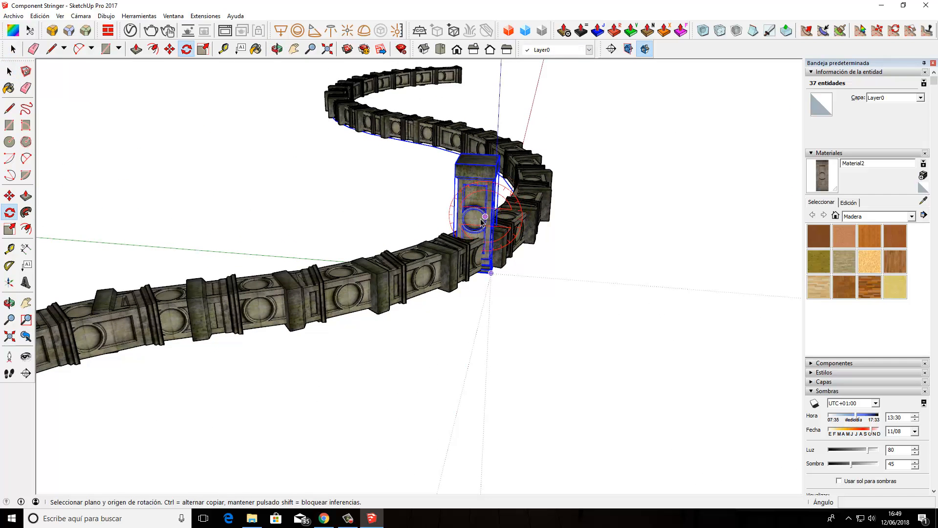
{"action": "key", "text": "space"}
{"action": "double_click", "coordinate": [481, 216]}
{"action": "middle_click_drag", "start_coordinate": [481, 216], "coordinate": [487, 221]}
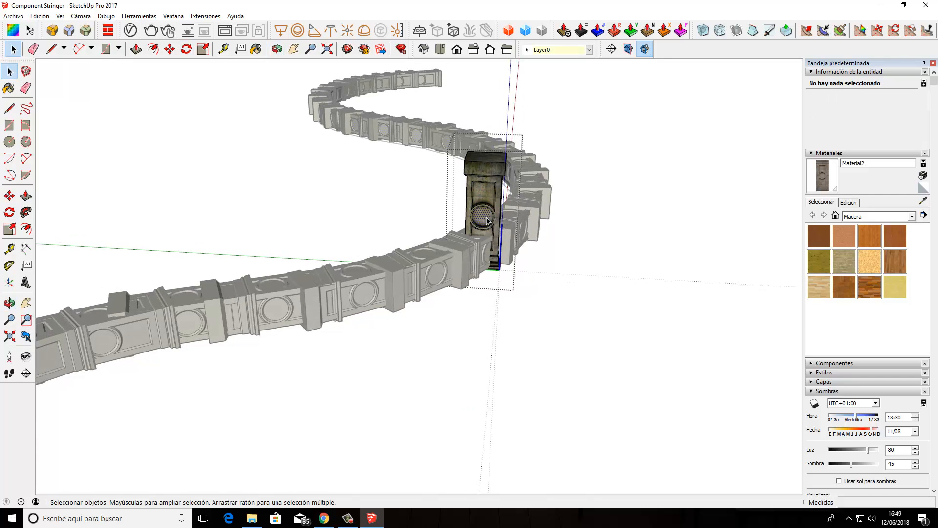
{"action": "left_click", "coordinate": [477, 171]}
{"action": "key", "text": "ctrl+a"}
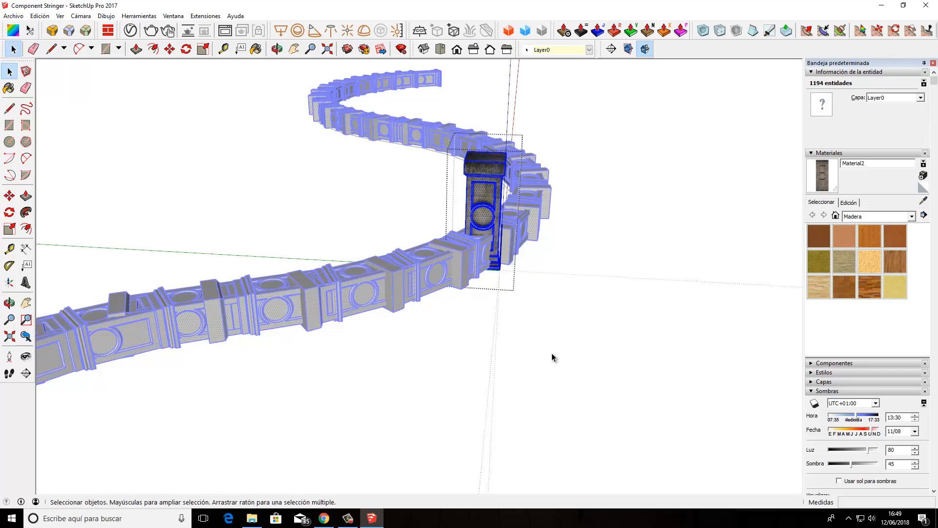
Rotate the component's geometry a quarter turn about the centre of its front face, so that the copies along the path stand upright
{"action": "key", "text": "q"}
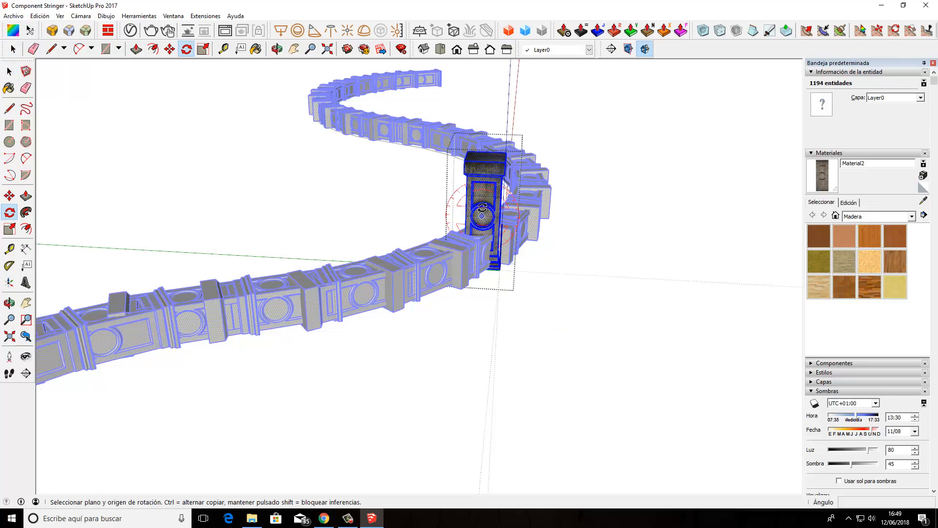
{"action": "left_click", "coordinate": [482, 216]}
{"action": "left_click", "coordinate": [484, 188]}
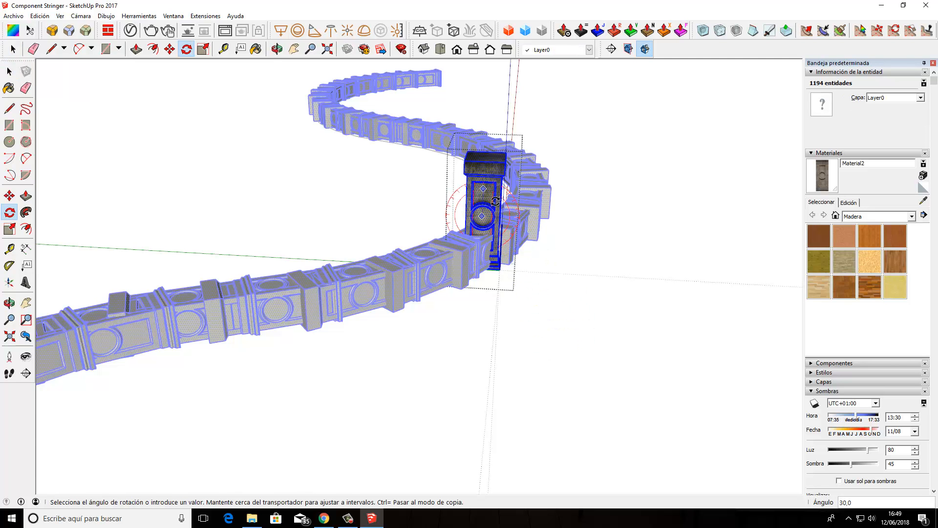
{"action": "left_click", "coordinate": [538, 225]}
{"action": "middle_click_drag", "start_coordinate": [538, 226], "coordinate": [522, 236]}
{"action": "key", "text": "space"}
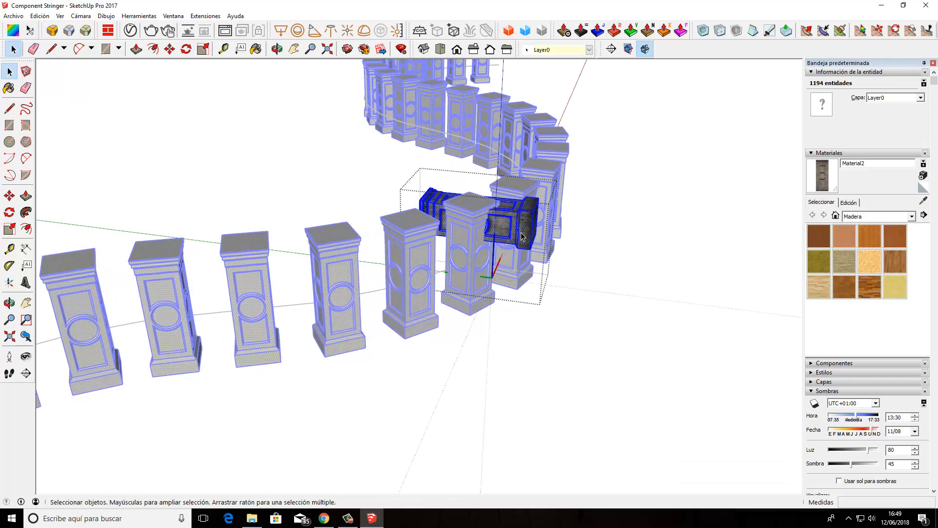
Leave component editing and delete the original pedestal lying on its side at the origin
{"action": "left_click", "coordinate": [605, 256]}
{"action": "left_click", "coordinate": [521, 228]}
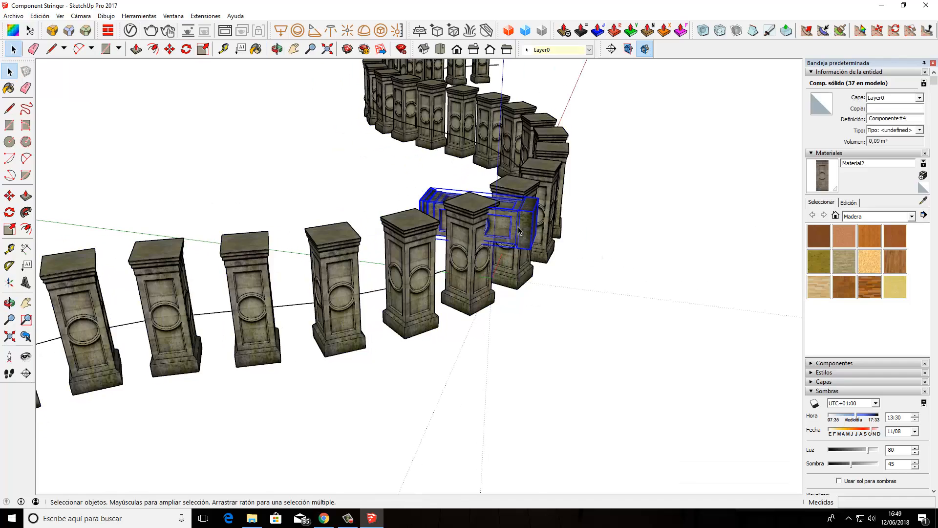
{"action": "key", "text": "Delete"}
Examine the orientation and spacing of the upright pedestals along the wavy path from several angles
{"action": "scroll", "coordinate": [519, 228], "scroll_direction": "down", "scroll_amount": 1}
{"action": "scroll", "coordinate": [518, 228], "scroll_direction": "down", "scroll_amount": 8}
{"action": "middle_click_drag", "start_coordinate": [539, 277], "coordinate": [321, 364]}
{"action": "scroll", "coordinate": [260, 280], "scroll_direction": "up", "scroll_amount": 4}
{"action": "scroll", "coordinate": [367, 310], "scroll_direction": "down", "scroll_amount": 3}
{"action": "middle_click_drag", "start_coordinate": [367, 310], "coordinate": [427, 266]}
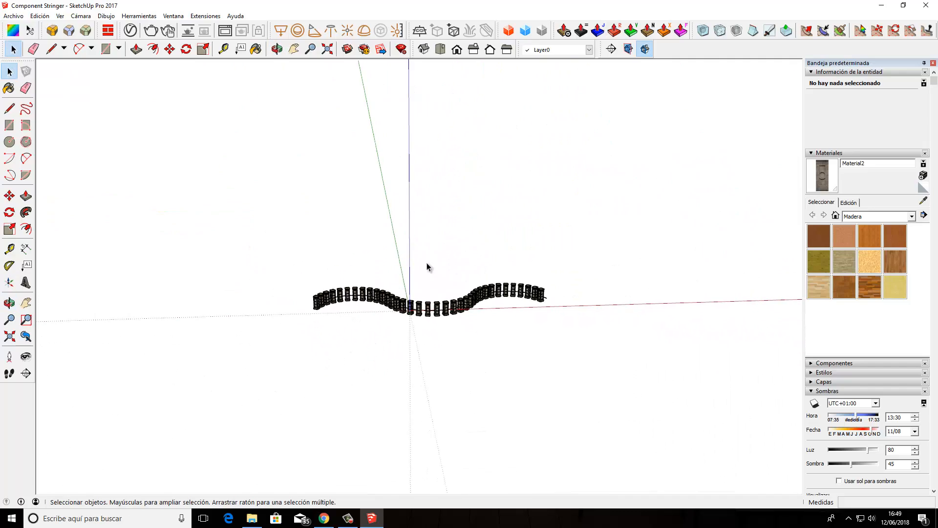
{"action": "scroll", "coordinate": [435, 298], "scroll_direction": "up", "scroll_amount": 3}
{"action": "scroll", "coordinate": [437, 302], "scroll_direction": "up", "scroll_amount": 3}
{"action": "middle_click_drag", "start_coordinate": [437, 302], "coordinate": [54, 350]}
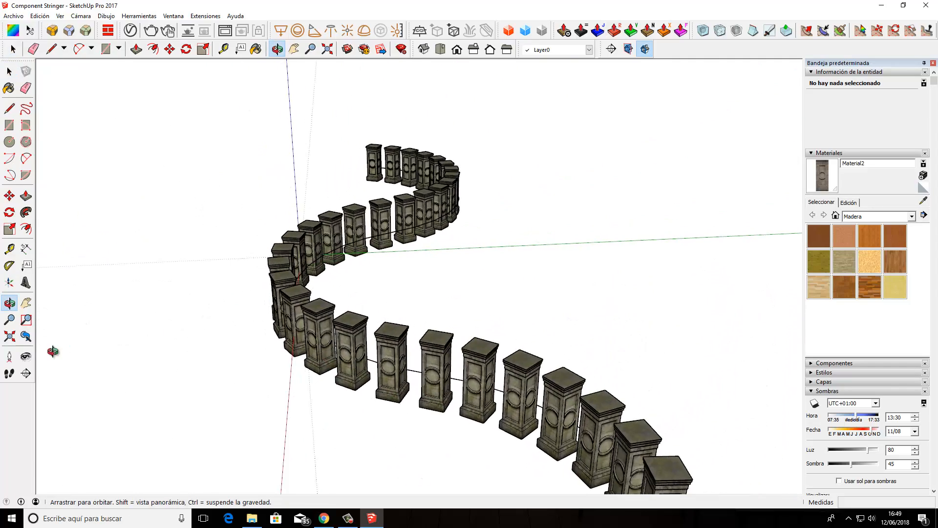
{"action": "middle_click_drag", "start_coordinate": [544, 318], "coordinate": [318, 403]}
{"action": "scroll", "coordinate": [259, 395], "scroll_direction": "up", "scroll_amount": 4}
{"action": "middle_click_drag", "start_coordinate": [211, 270], "coordinate": [389, 280]}
{"action": "scroll", "coordinate": [389, 279], "scroll_direction": "down", "scroll_amount": 5}
{"action": "scroll", "coordinate": [389, 278], "scroll_direction": "down", "scroll_amount": 3}
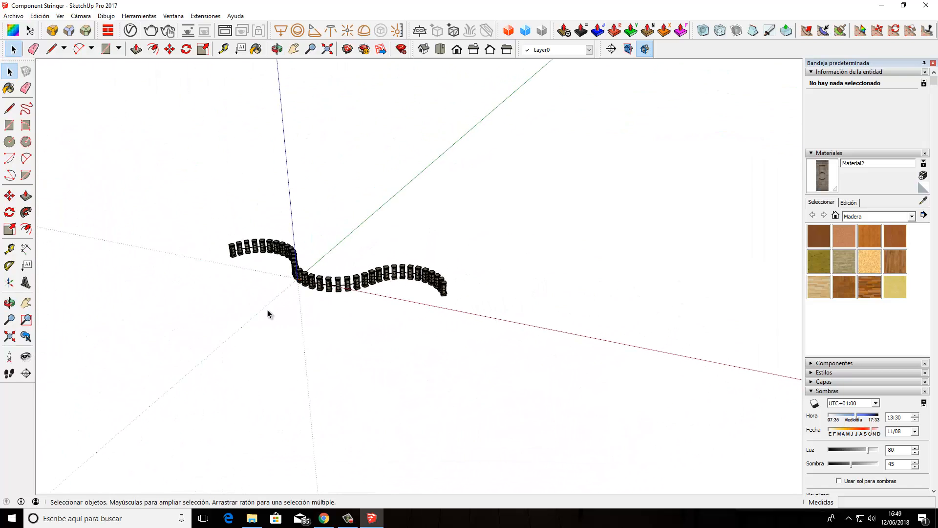
{"action": "middle_click_drag", "start_coordinate": [268, 311], "coordinate": [390, 320]}
{"action": "scroll", "coordinate": [315, 321], "scroll_direction": "up", "scroll_amount": 3}
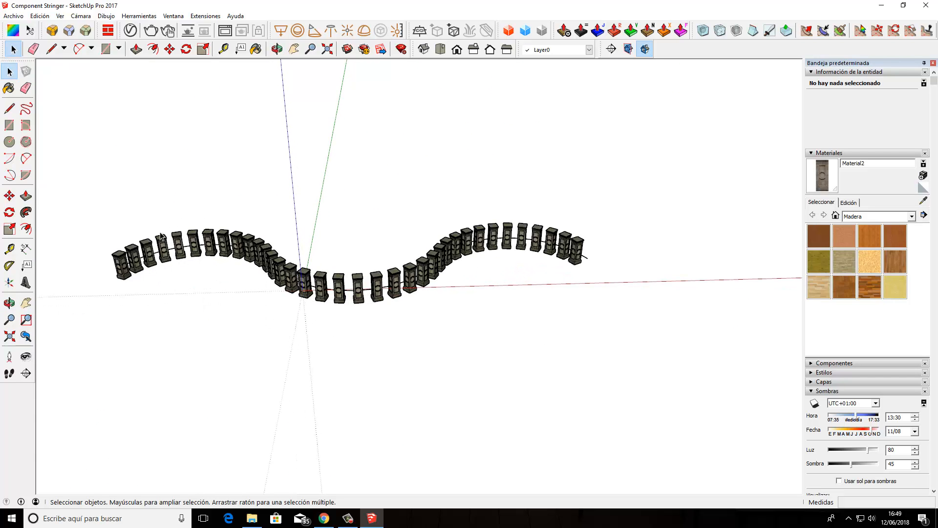
{"action": "scroll", "coordinate": [120, 298], "scroll_direction": "up", "scroll_amount": 1}
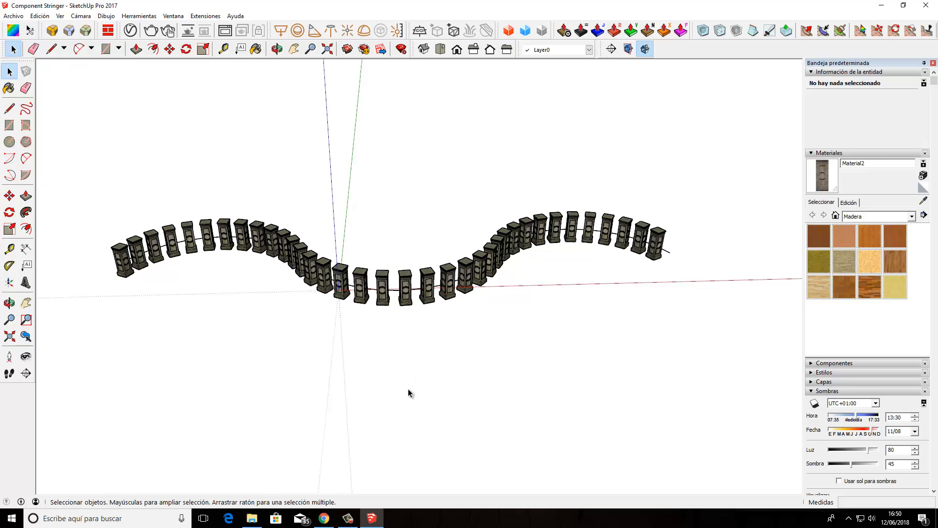
Draw a ground rectangle of about 17.3 m² in the empty area beside the pedestal row
{"action": "middle_click_drag", "start_coordinate": [297, 400], "coordinate": [323, 270]}
{"action": "middle_click_drag", "start_coordinate": [384, 295], "coordinate": [463, 275]}
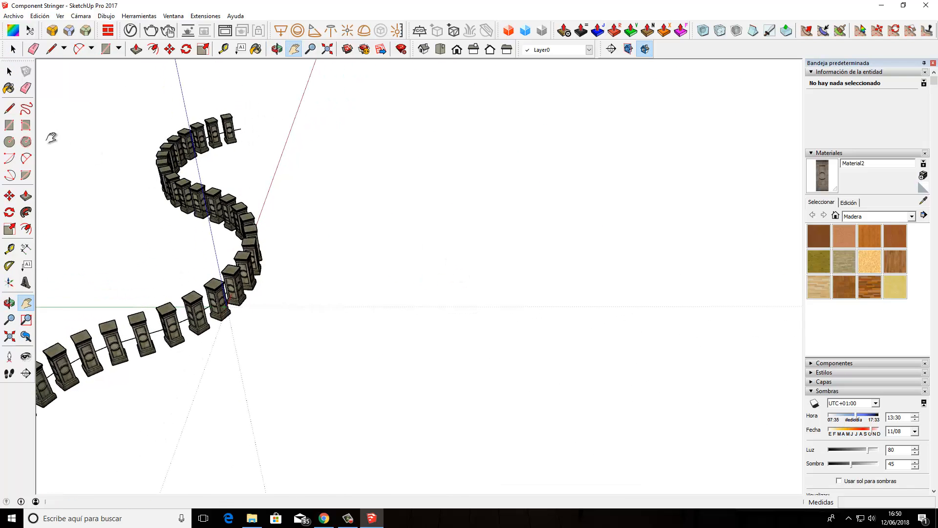
{"action": "left_click", "coordinate": [10, 125]}
{"action": "left_click", "coordinate": [384, 191]}
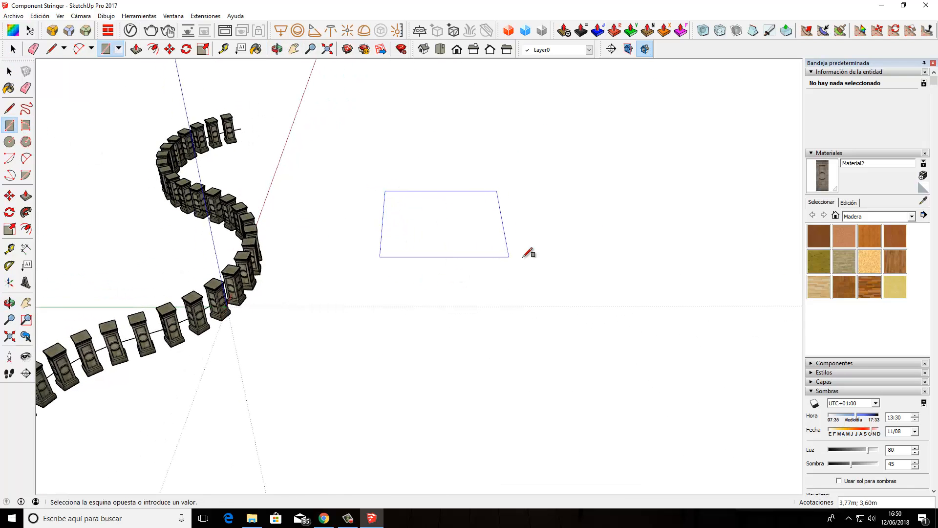
{"action": "left_click", "coordinate": [539, 260]}
{"action": "key", "text": "space"}
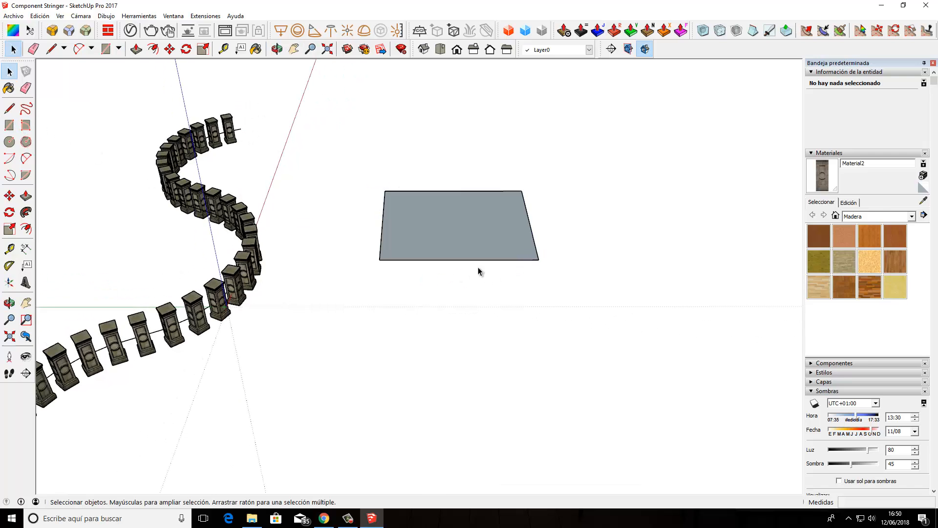
Extrude the rectangle upward by 0.50 m into a slab
{"action": "left_click", "coordinate": [466, 239]}
{"action": "key", "text": "p"}
{"action": "left_click", "coordinate": [466, 241]}
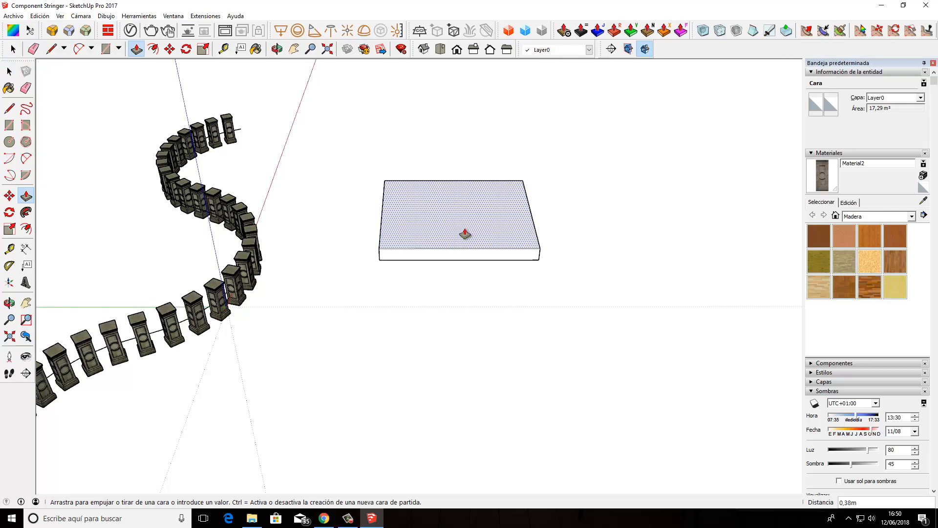
{"action": "left_click", "coordinate": [467, 235]}
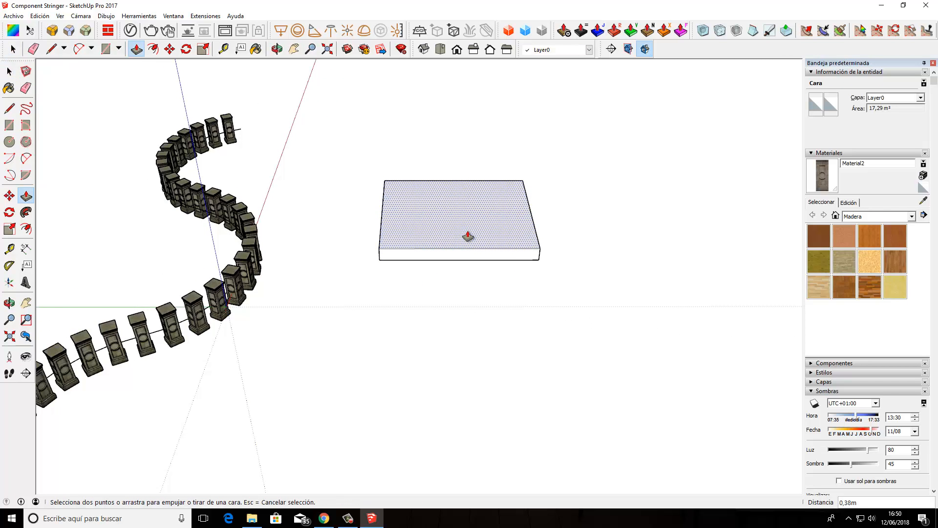
{"action": "key", "text": "Return"}
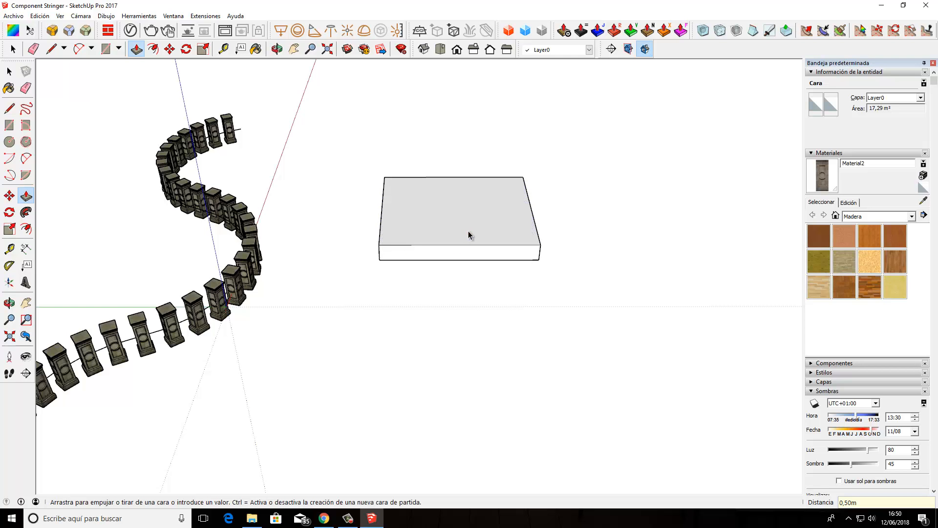
Make the whole slab a component with its axes origin at the centre of its top face
{"action": "key", "text": "space"}
{"action": "scroll", "coordinate": [467, 247], "scroll_direction": "up", "scroll_amount": 2}
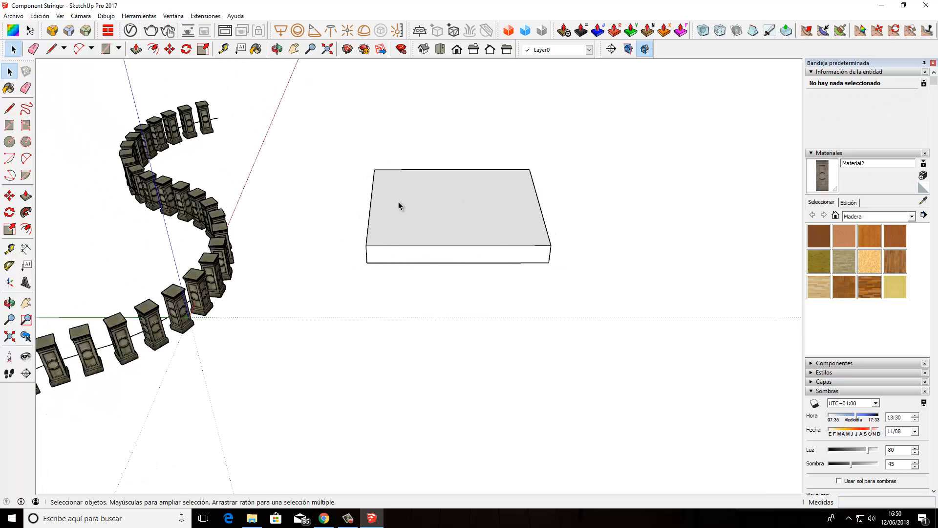
{"action": "middle_click_drag", "start_coordinate": [468, 240], "coordinate": [325, 212]}
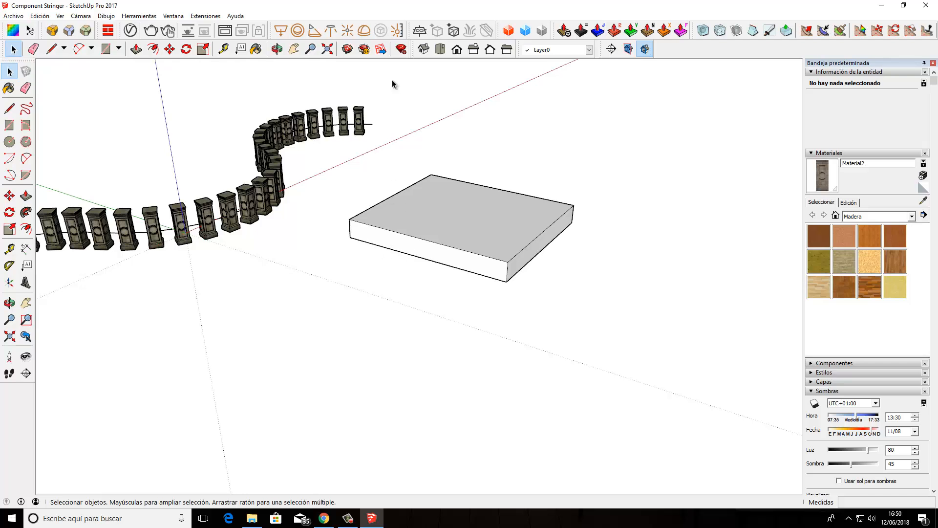
{"action": "middle_click_drag", "start_coordinate": [425, 234], "coordinate": [459, 62]}
{"action": "middle_click_drag", "start_coordinate": [418, 168], "coordinate": [364, 132]}
{"action": "left_click_drag", "start_coordinate": [392, 237], "coordinate": [636, 321]}
{"action": "right_click", "coordinate": [473, 200]}
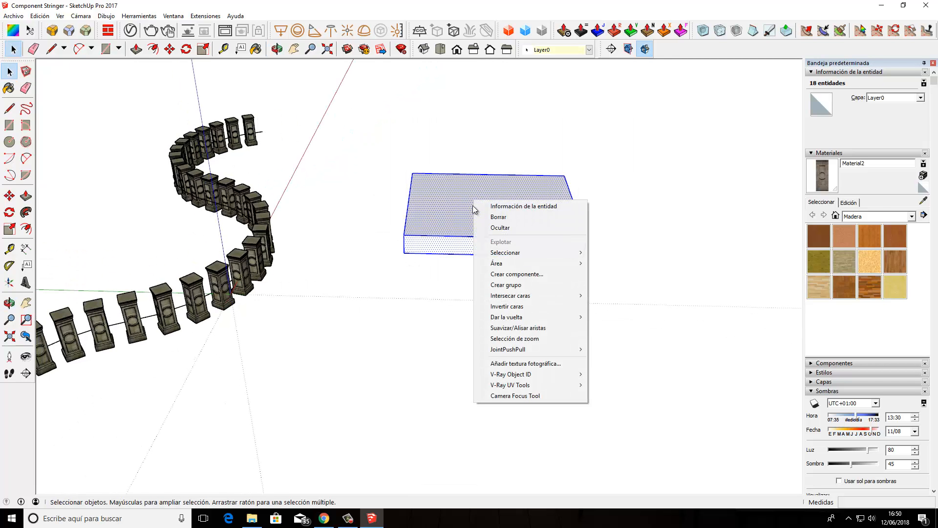
{"action": "left_click", "coordinate": [514, 274]}
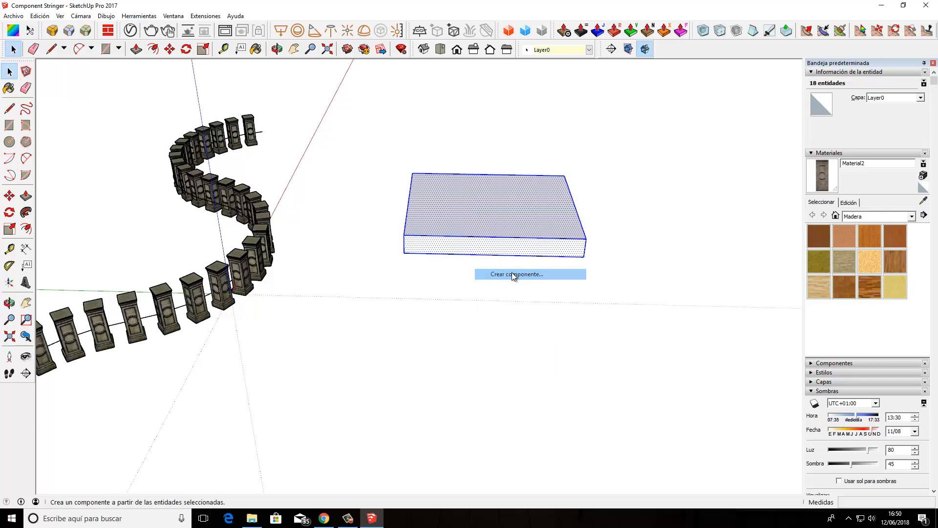
{"action": "left_click", "coordinate": [516, 254]}
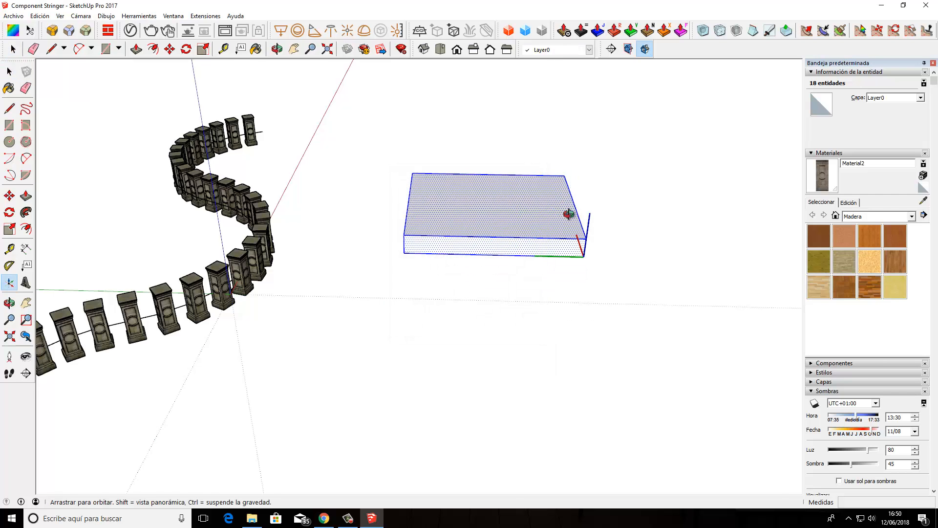
{"action": "middle_click_drag", "start_coordinate": [565, 211], "coordinate": [278, 394]}
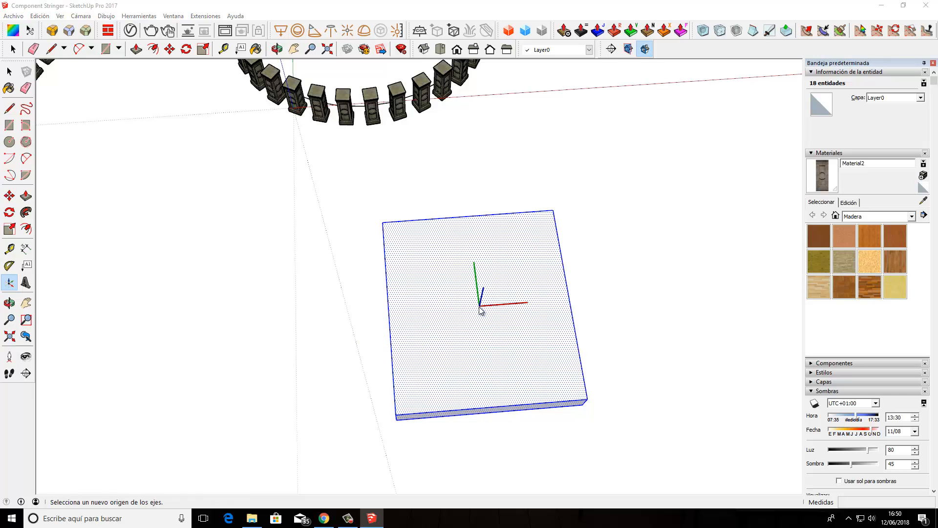
{"action": "key", "text": "g"}
{"action": "left_click", "coordinate": [477, 327]}
{"action": "key", "text": "space"}
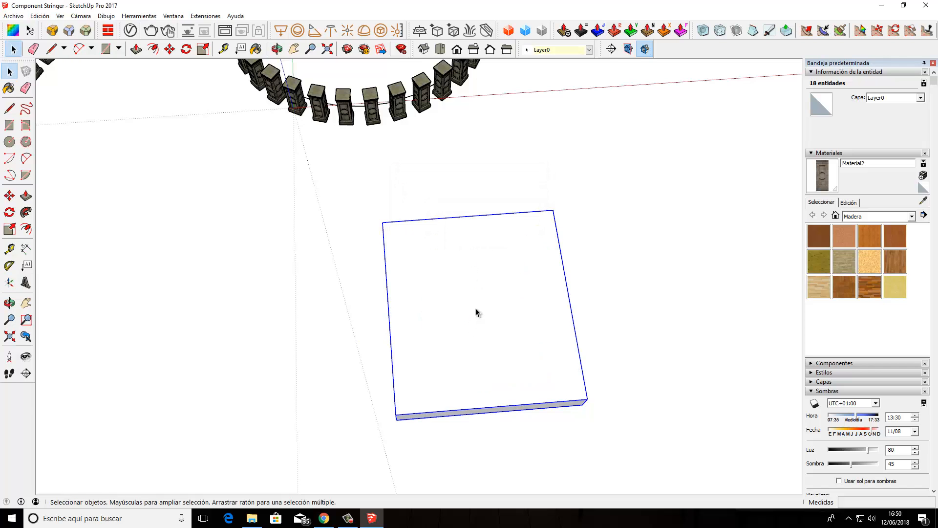
Draw a 10 m vertical line along the blue axis on the empty ground beside the slab
{"action": "middle_click_drag", "start_coordinate": [449, 346], "coordinate": [422, 215]}
{"action": "scroll", "coordinate": [415, 219], "scroll_direction": "down", "scroll_amount": 5}
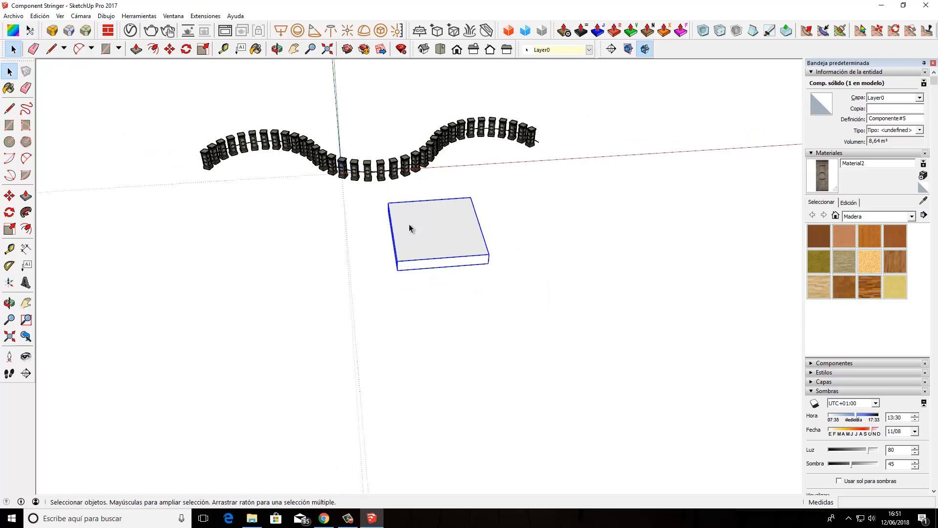
{"action": "middle_click_drag", "start_coordinate": [549, 258], "coordinate": [481, 210]}
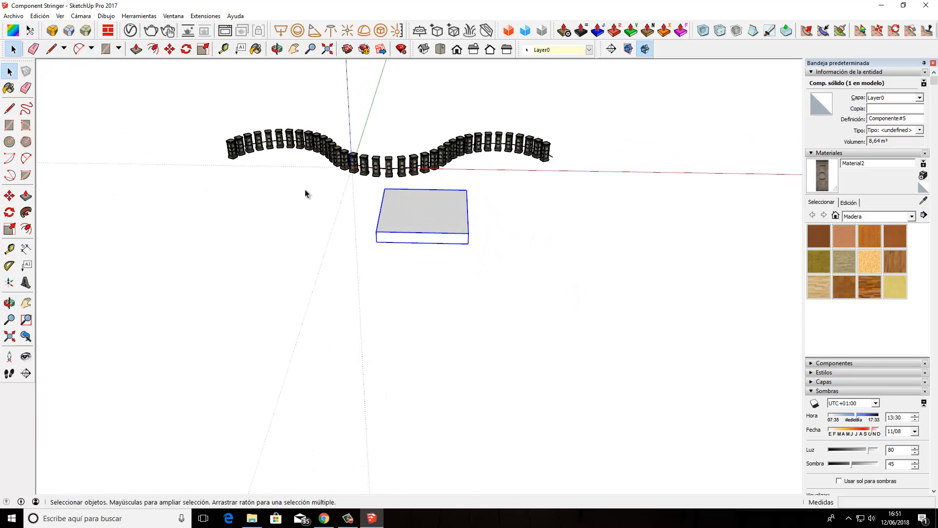
{"action": "left_click", "coordinate": [9, 108]}
{"action": "left_click", "coordinate": [524, 233]}
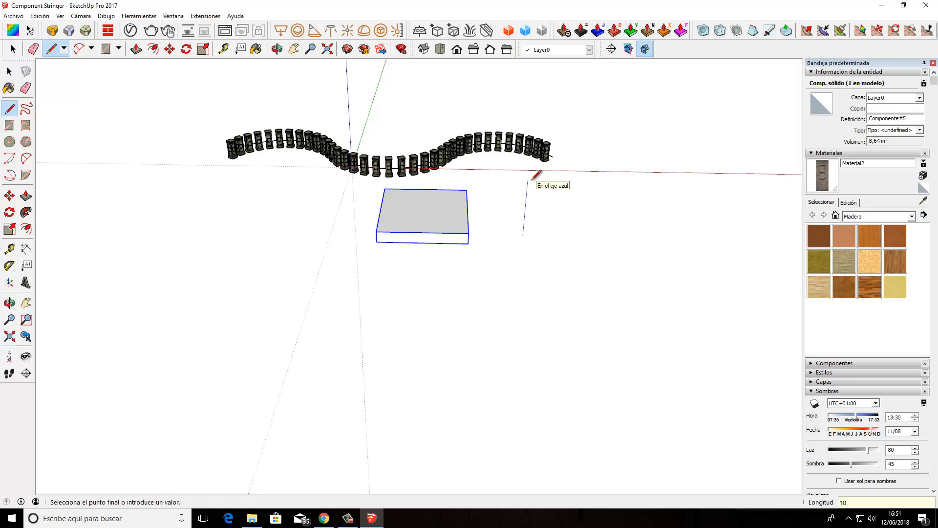
{"action": "key", "text": "Return"}
{"action": "middle_click_drag", "start_coordinate": [426, 208], "coordinate": [615, 244]}
{"action": "scroll", "coordinate": [510, 169], "scroll_direction": "up", "scroll_amount": 3}
{"action": "key", "text": "space"}
Divide the vertical line into 20 equal segments and check the length of one segment
{"action": "left_click", "coordinate": [494, 143]}
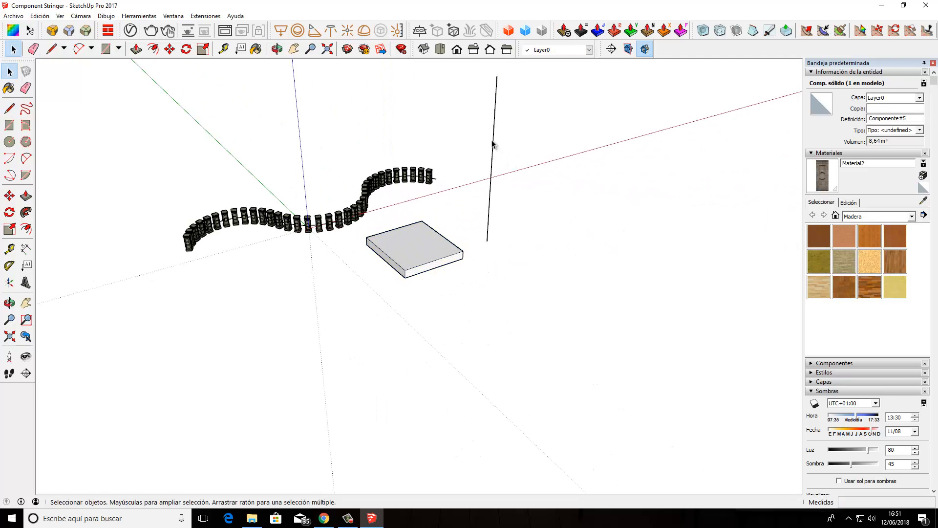
{"action": "left_click", "coordinate": [493, 144]}
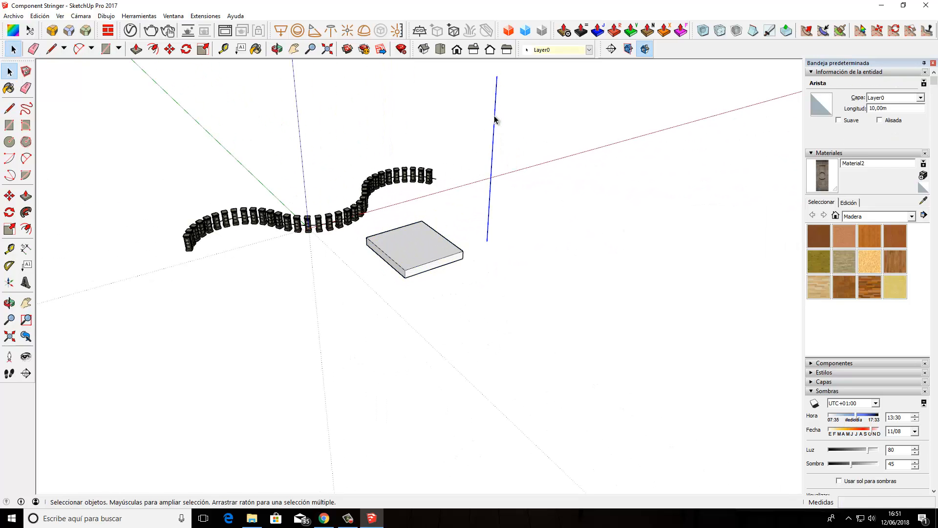
{"action": "right_click", "coordinate": [494, 117]}
{"action": "left_click", "coordinate": [519, 181]}
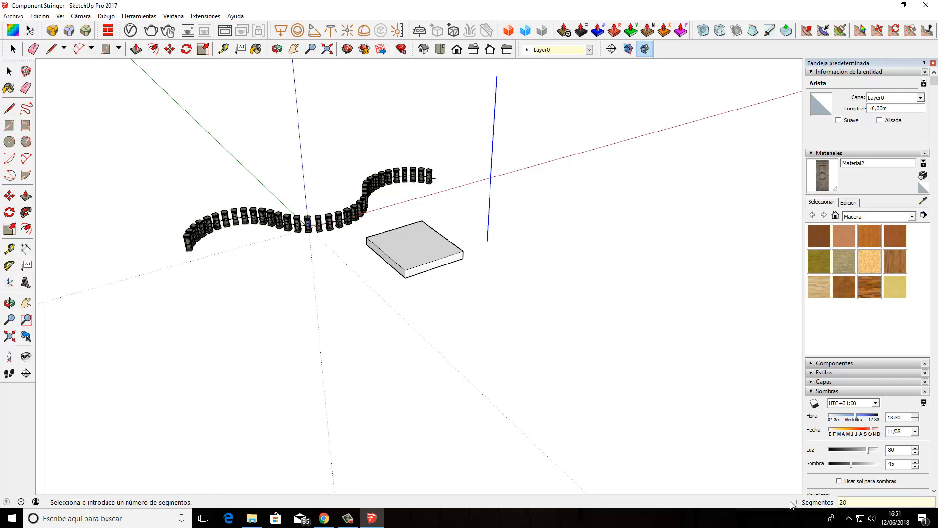
{"action": "key", "text": "Return"}
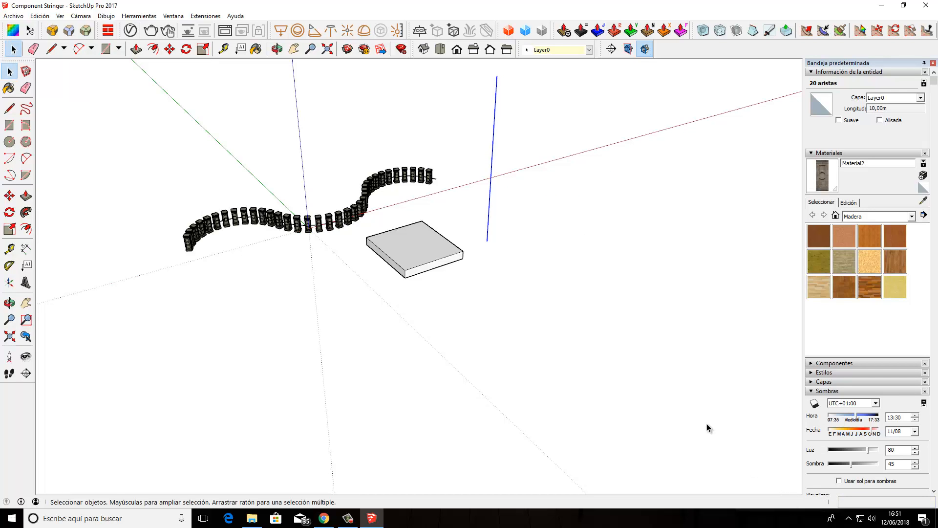
{"action": "left_click", "coordinate": [492, 210]}
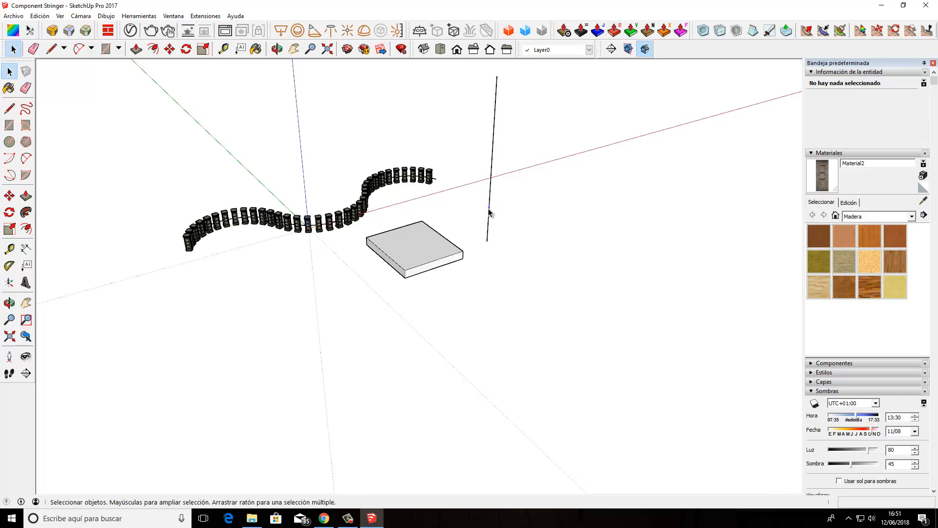
{"action": "left_click", "coordinate": [490, 227]}
{"action": "scroll", "coordinate": [493, 234], "scroll_direction": "down", "scroll_amount": 1}
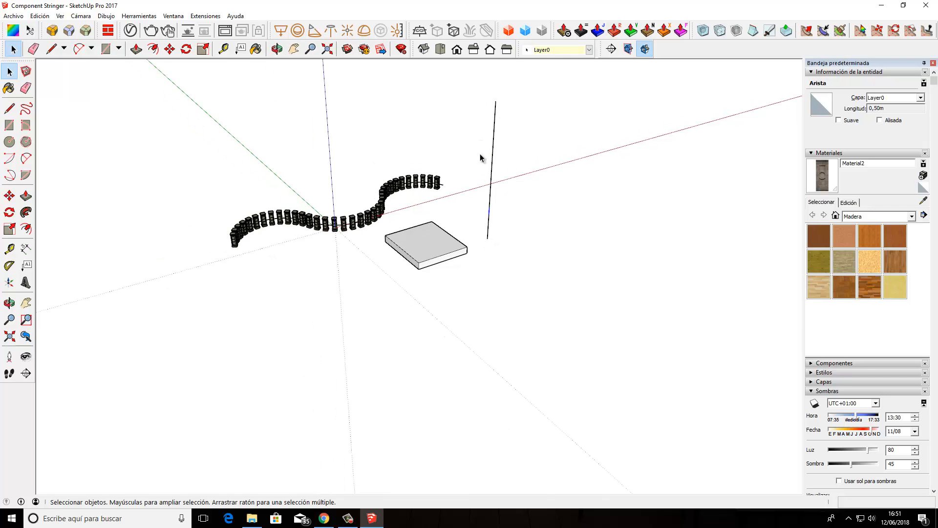
Run Component Stringer on the slab and all line segments without reversing edges, using Uniform scaling and 15 degrees of component rotation
{"action": "left_click_drag", "start_coordinate": [479, 83], "coordinate": [501, 259]}
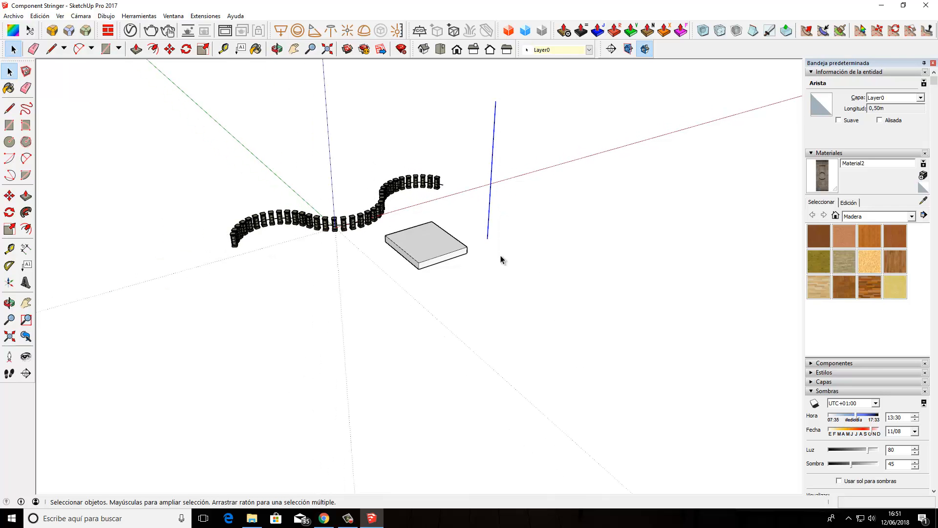
{"action": "left_click", "coordinate": [425, 249], "text": "shift"}
{"action": "scroll", "coordinate": [462, 129], "scroll_direction": "up", "scroll_amount": 2}
{"action": "left_click", "coordinate": [205, 16]}
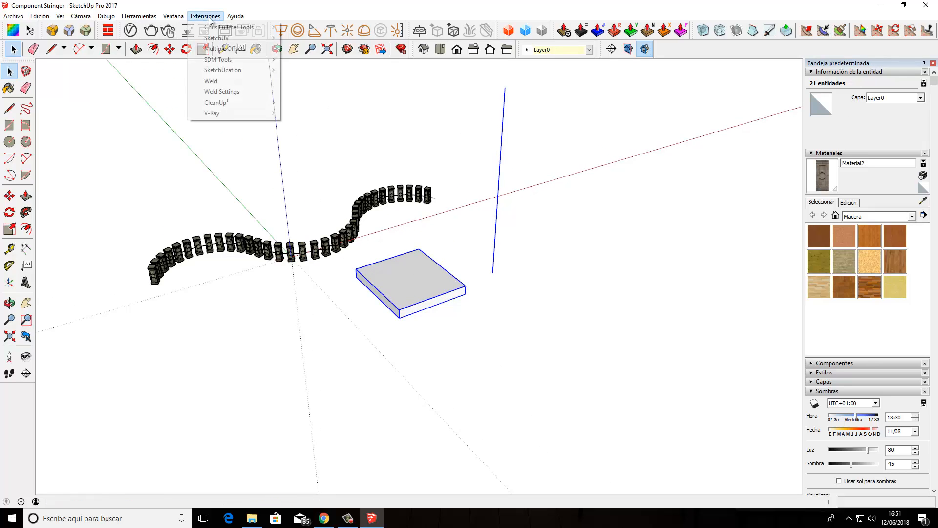
{"action": "mouse_move", "coordinate": [230, 27]}
{"action": "left_click", "coordinate": [312, 28]}
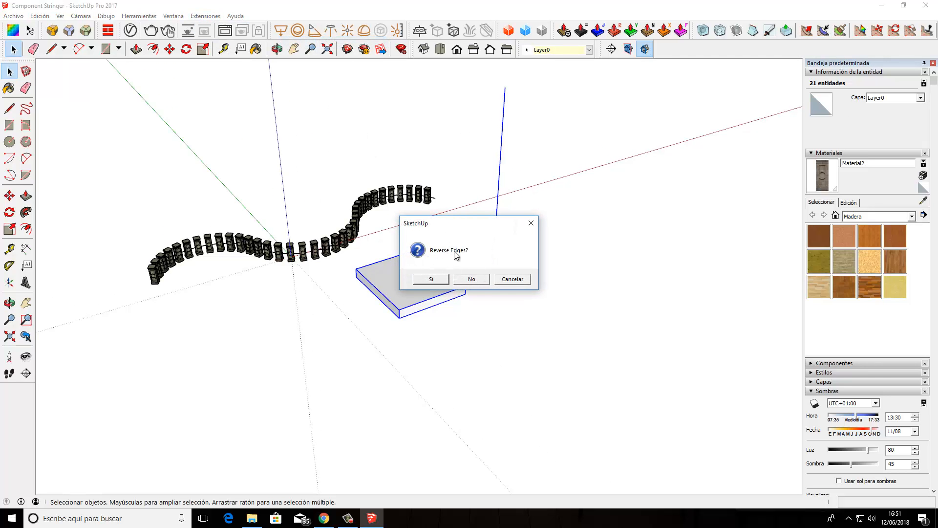
{"action": "left_click", "coordinate": [472, 279]}
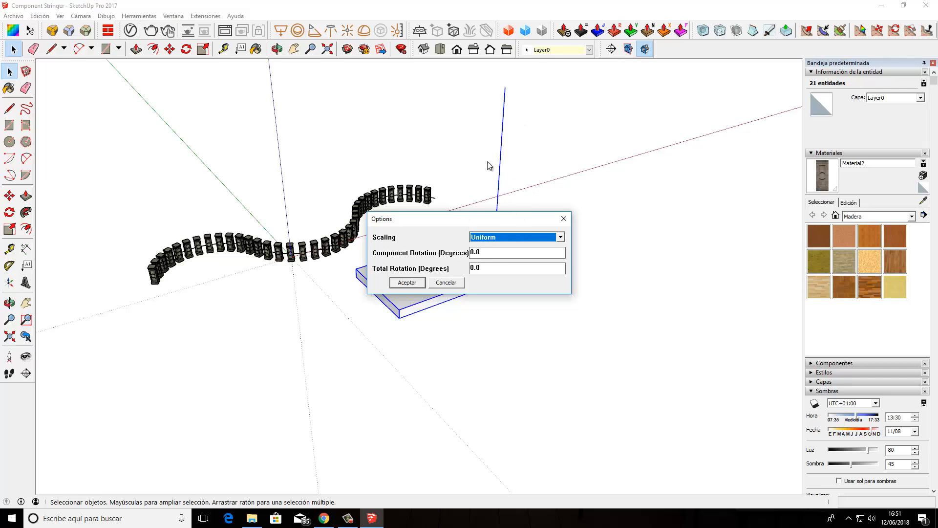
{"action": "left_click", "coordinate": [481, 252]}
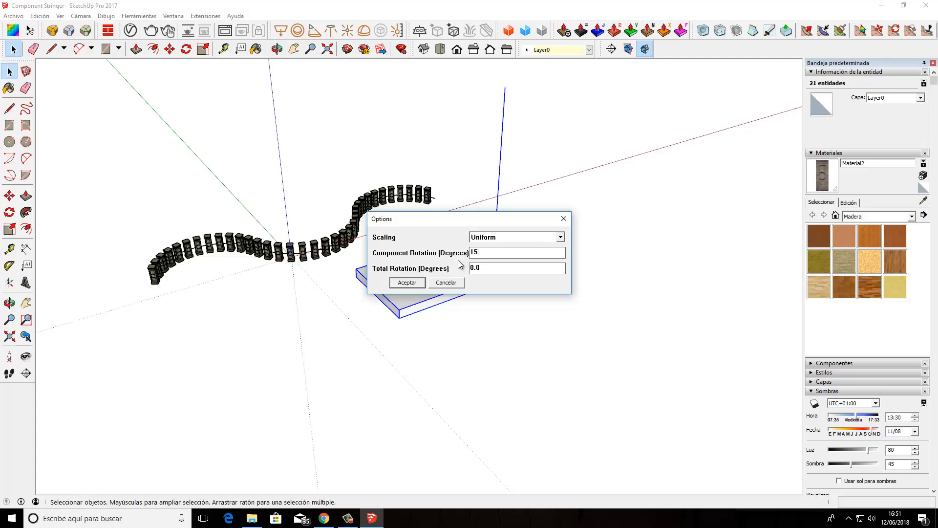
{"action": "left_click", "coordinate": [417, 285]}
Examine the rotation and stacking of the slab copies along the vertical line from several angles and distances
{"action": "middle_click_drag", "start_coordinate": [463, 260], "coordinate": [512, 346]}
{"action": "scroll", "coordinate": [500, 171], "scroll_direction": "down", "scroll_amount": 2}
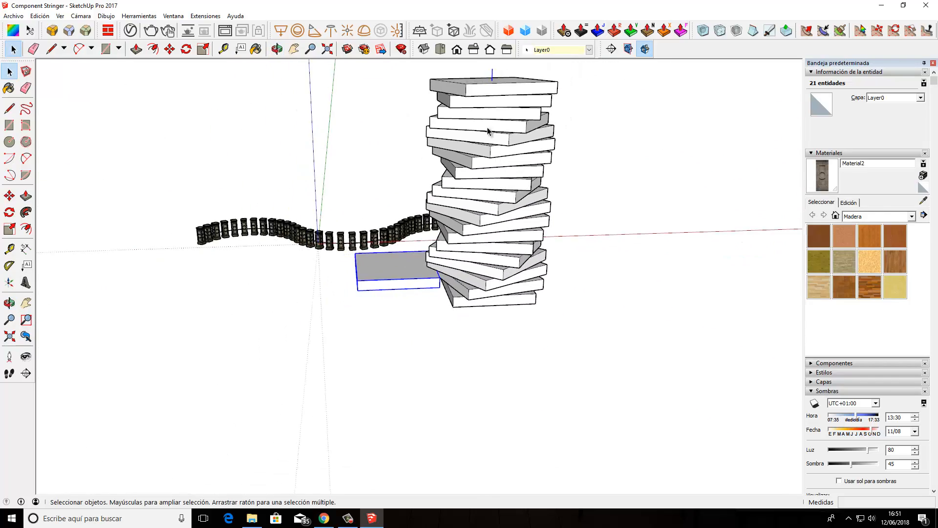
{"action": "middle_click_drag", "start_coordinate": [498, 165], "coordinate": [540, 356]}
{"action": "scroll", "coordinate": [487, 208], "scroll_direction": "up", "scroll_amount": 4}
{"action": "scroll", "coordinate": [557, 372], "scroll_direction": "up", "scroll_amount": 3}
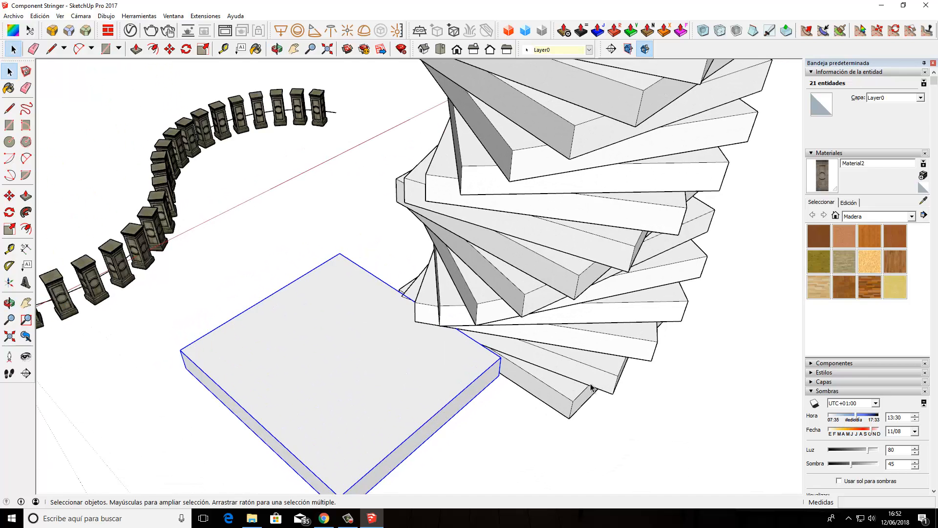
{"action": "middle_click_drag", "start_coordinate": [590, 387], "coordinate": [438, 359]}
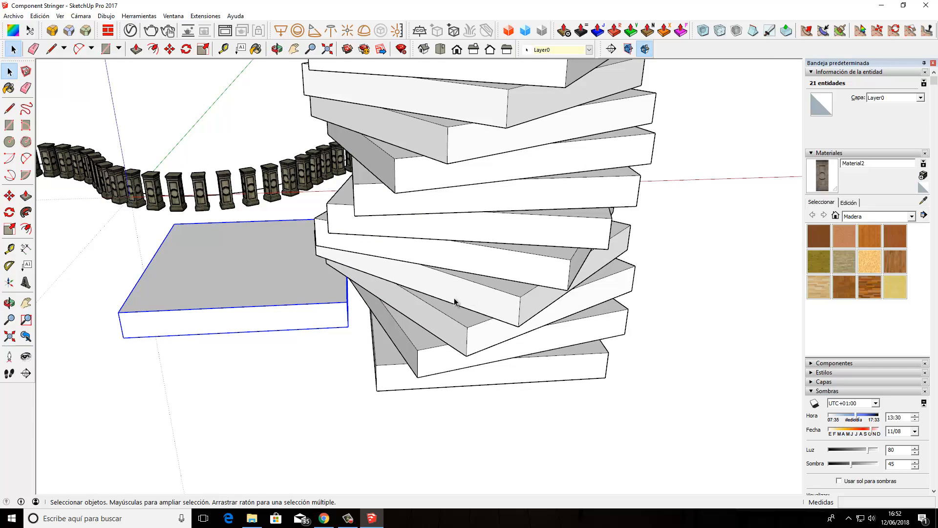
{"action": "scroll", "coordinate": [455, 301], "scroll_direction": "down", "scroll_amount": 5}
{"action": "middle_click_drag", "start_coordinate": [335, 287], "coordinate": [580, 291]}
{"action": "scroll", "coordinate": [479, 283], "scroll_direction": "up", "scroll_amount": 3}
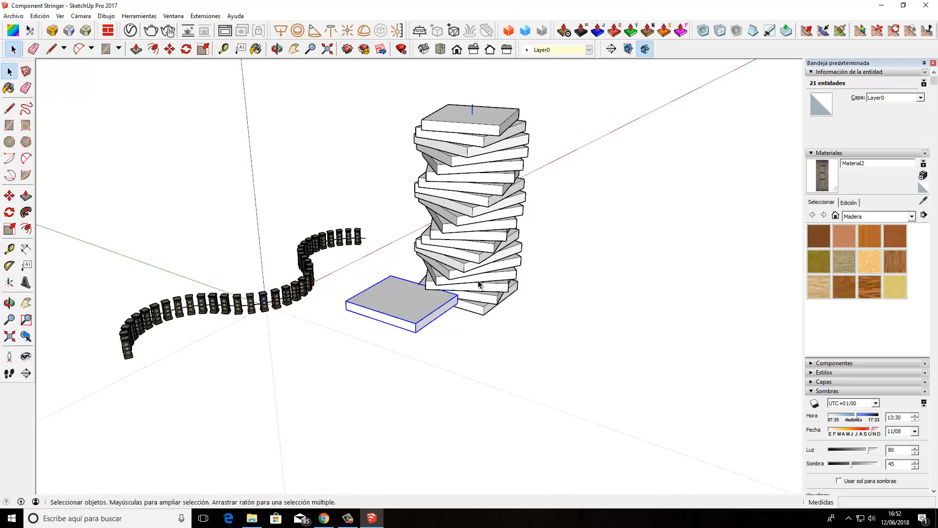
{"action": "middle_click_drag", "start_coordinate": [479, 284], "coordinate": [537, 289]}
{"action": "scroll", "coordinate": [435, 310], "scroll_direction": "up", "scroll_amount": 5}
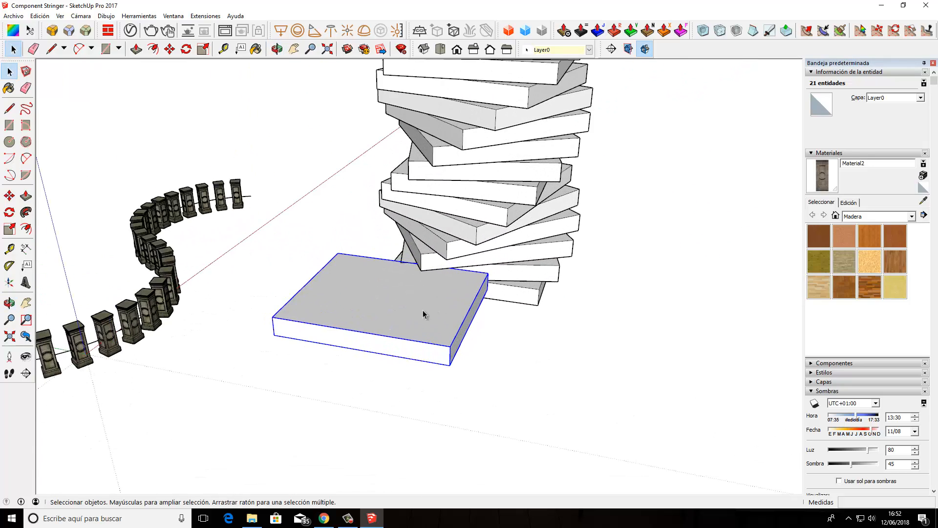
Open the original slab component and scale all its geometry narrower along the green axis, to a top face of about 14 m²
{"action": "left_click", "coordinate": [424, 313]}
{"action": "double_click", "coordinate": [447, 336]}
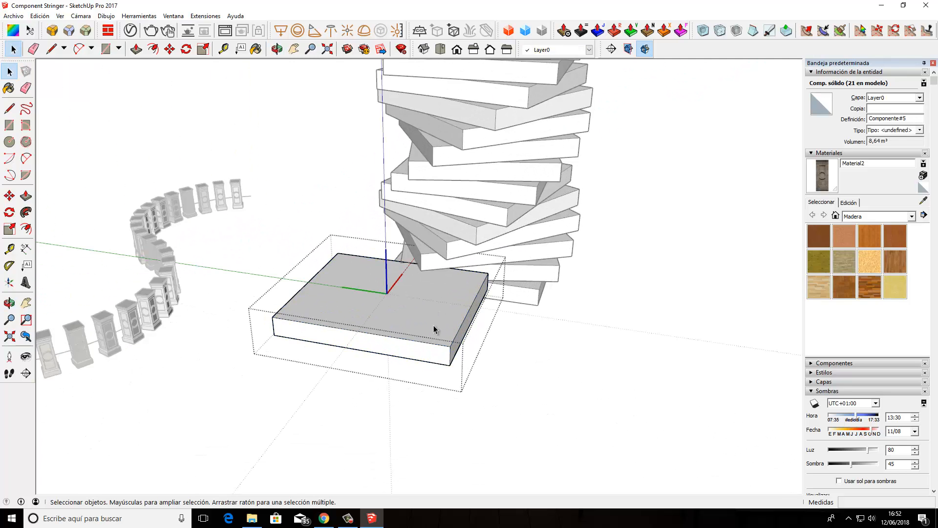
{"action": "triple_click", "coordinate": [436, 329]}
{"action": "scroll", "coordinate": [436, 329], "scroll_direction": "up", "scroll_amount": 2}
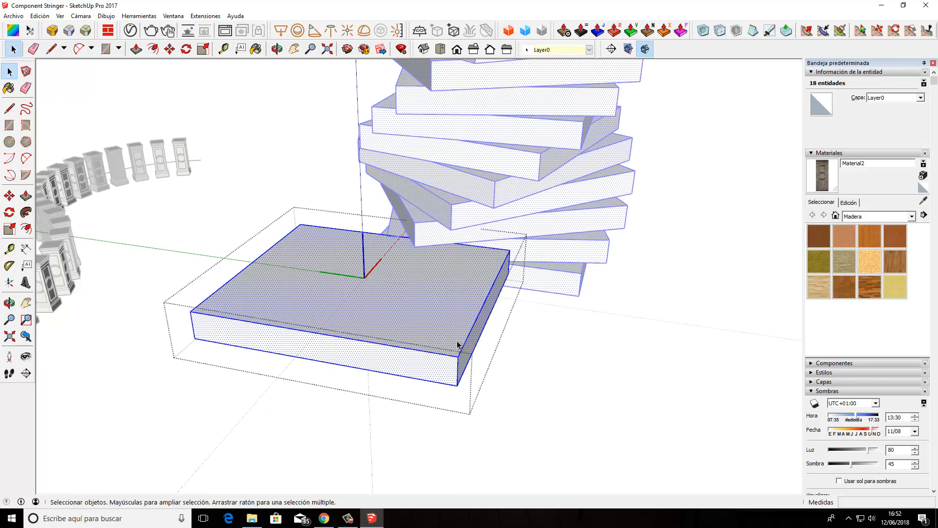
{"action": "middle_click_drag", "start_coordinate": [458, 345], "coordinate": [424, 320]}
{"action": "key", "text": "t"}
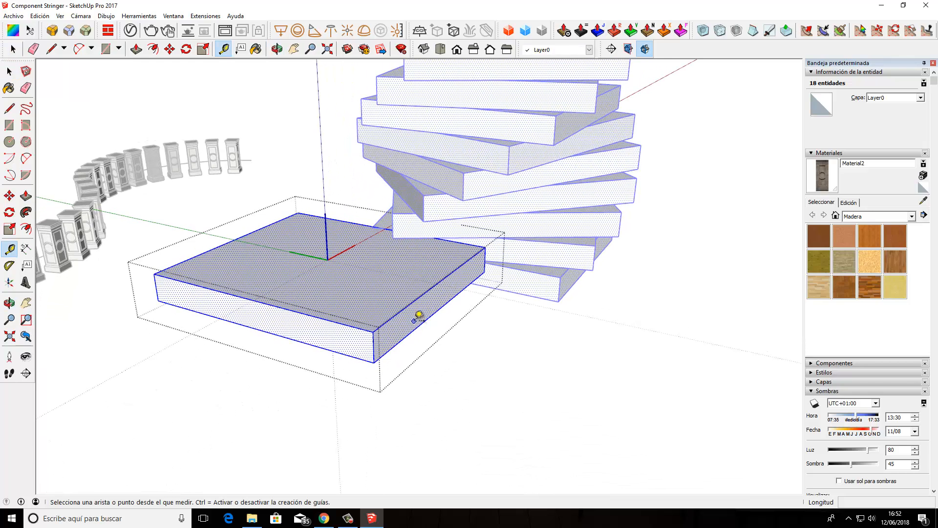
{"action": "key", "text": "s"}
{"action": "left_click", "coordinate": [430, 300]}
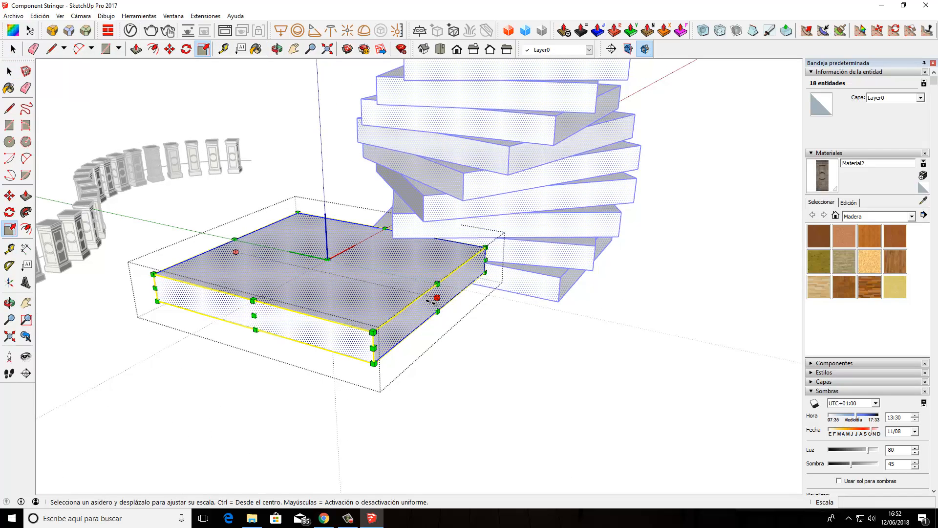
{"action": "left_click", "coordinate": [397, 293]}
Try pushing the slab's top face down 0.50 m inside the component and leave component editing
{"action": "middle_click_drag", "start_coordinate": [397, 292], "coordinate": [374, 325]}
{"action": "key", "text": "p"}
{"action": "left_click", "coordinate": [382, 340]}
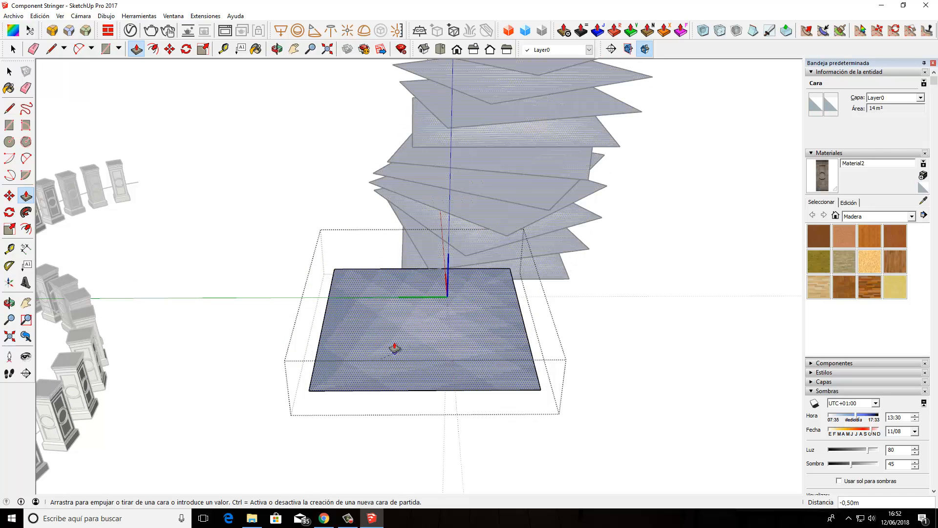
{"action": "left_click", "coordinate": [391, 304]}
{"action": "scroll", "coordinate": [417, 356], "scroll_direction": "down", "scroll_amount": 2}
{"action": "key", "text": "space"}
{"action": "left_click", "coordinate": [470, 352]}
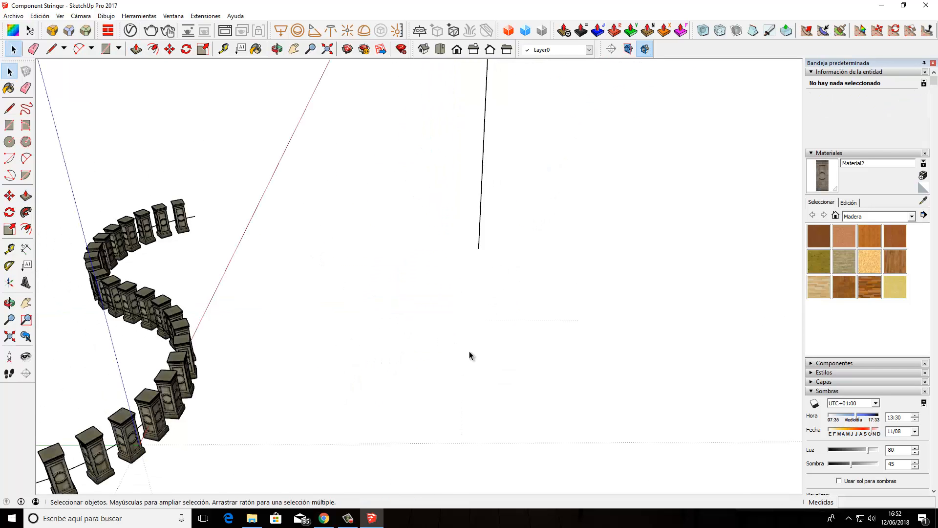
{"action": "scroll", "coordinate": [471, 355], "scroll_direction": "down", "scroll_amount": 6}
{"action": "middle_click_drag", "start_coordinate": [373, 404], "coordinate": [505, 393]}
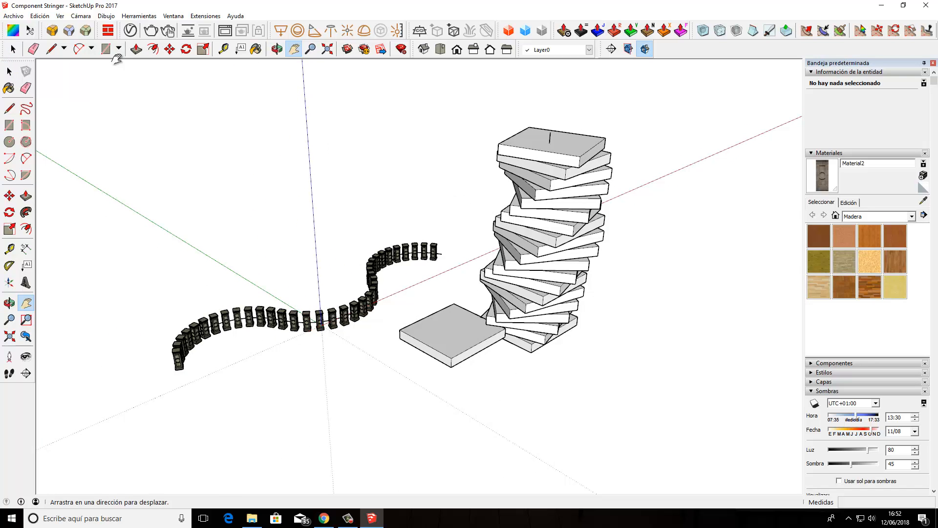
{"action": "scroll", "coordinate": [248, 383], "scroll_direction": "up", "scroll_amount": 1}
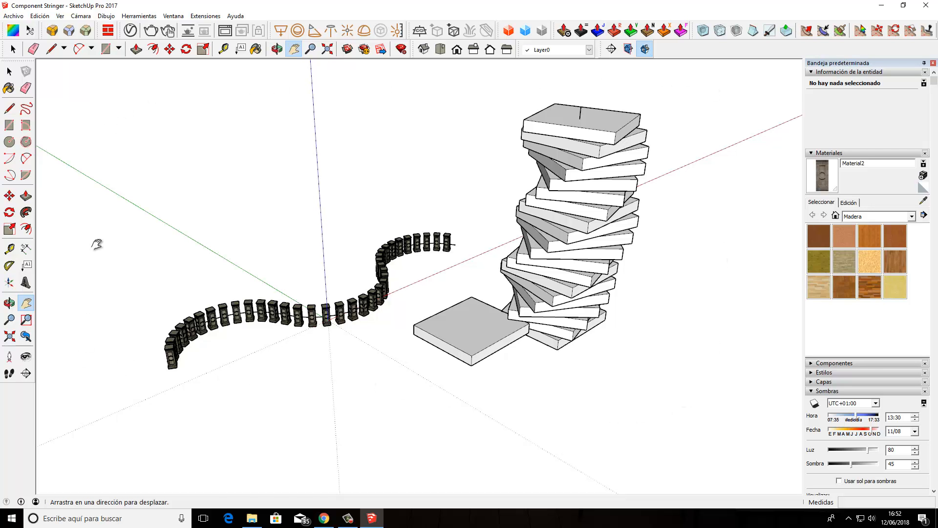
{"action": "scroll", "coordinate": [188, 357], "scroll_direction": "up", "scroll_amount": 4}
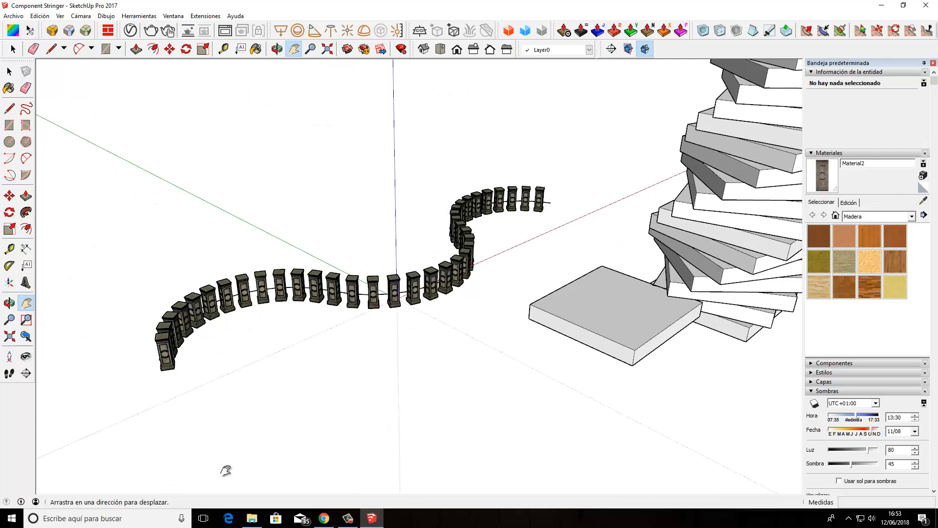
Examine the curved row of pedestals up close, and view it together with the twisted slab tower from several angles
{"action": "scroll", "coordinate": [163, 360], "scroll_direction": "up", "scroll_amount": 3}
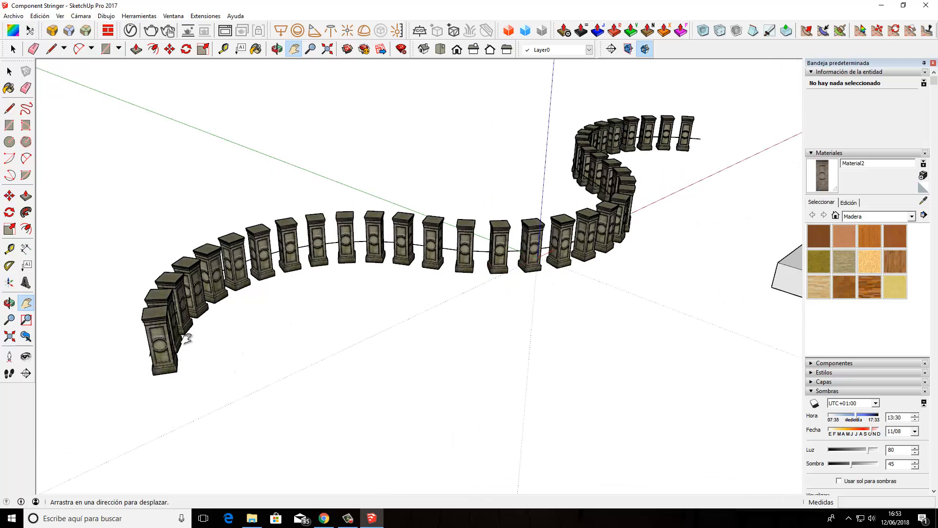
{"action": "scroll", "coordinate": [185, 389], "scroll_direction": "down", "scroll_amount": 5}
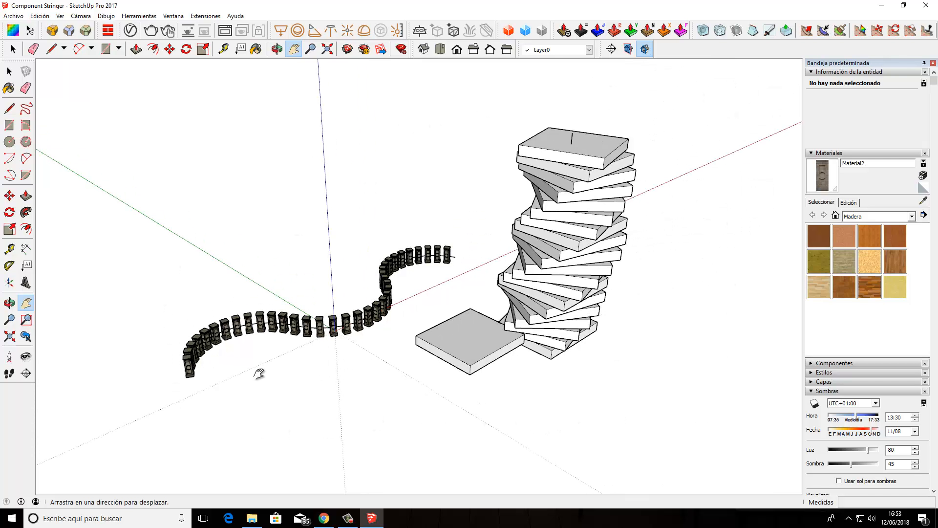
{"action": "scroll", "coordinate": [260, 373], "scroll_direction": "up", "scroll_amount": 2}
{"action": "scroll", "coordinate": [273, 366], "scroll_direction": "down", "scroll_amount": 1}
{"action": "middle_click_drag", "start_coordinate": [282, 391], "coordinate": [293, 357]}
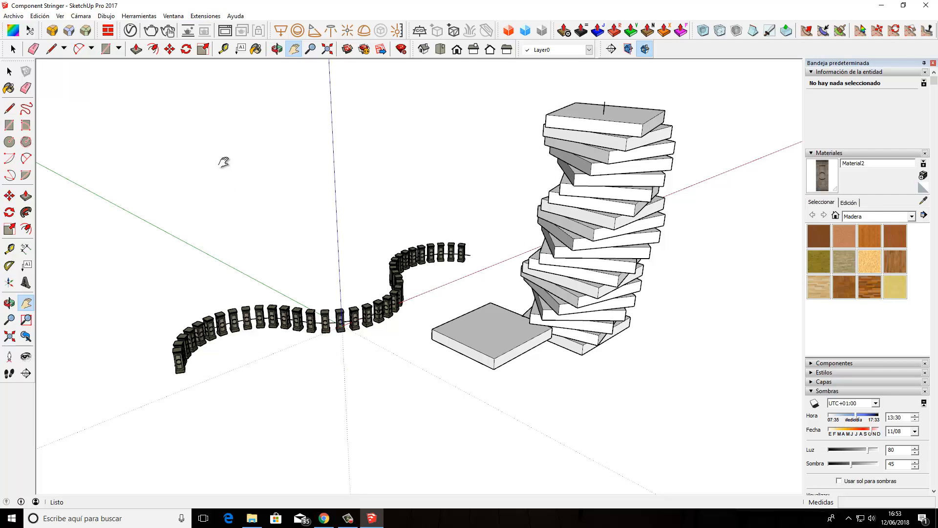
{"action": "middle_click_drag", "start_coordinate": [368, 307], "coordinate": [366, 332]}
{"action": "scroll", "coordinate": [435, 278], "scroll_direction": "up", "scroll_amount": 2}
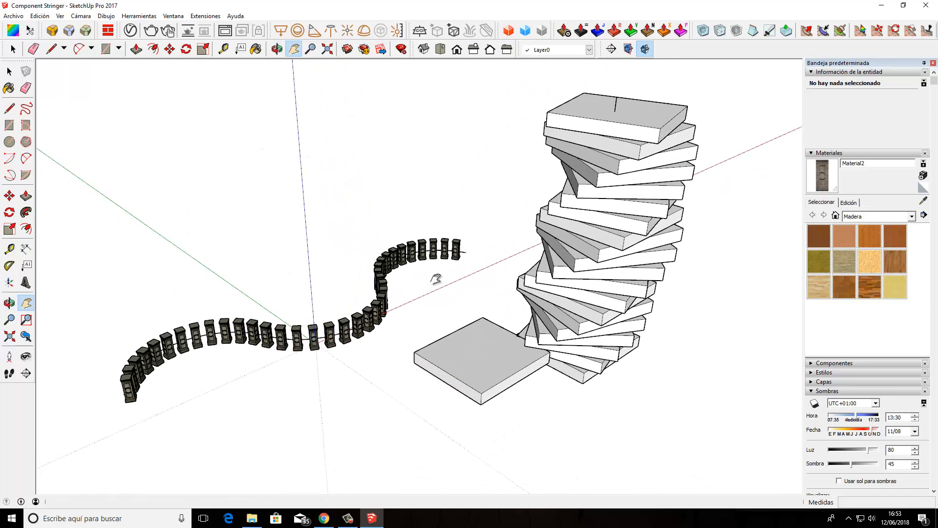
{"action": "left_click_drag", "start_coordinate": [433, 300], "coordinate": [413, 320]}
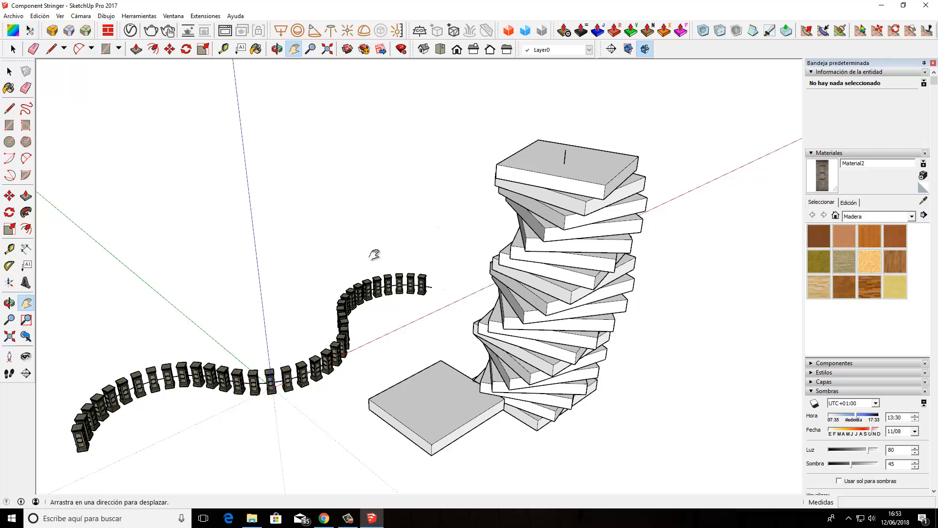
{"action": "left_click_drag", "start_coordinate": [343, 243], "coordinate": [357, 237]}
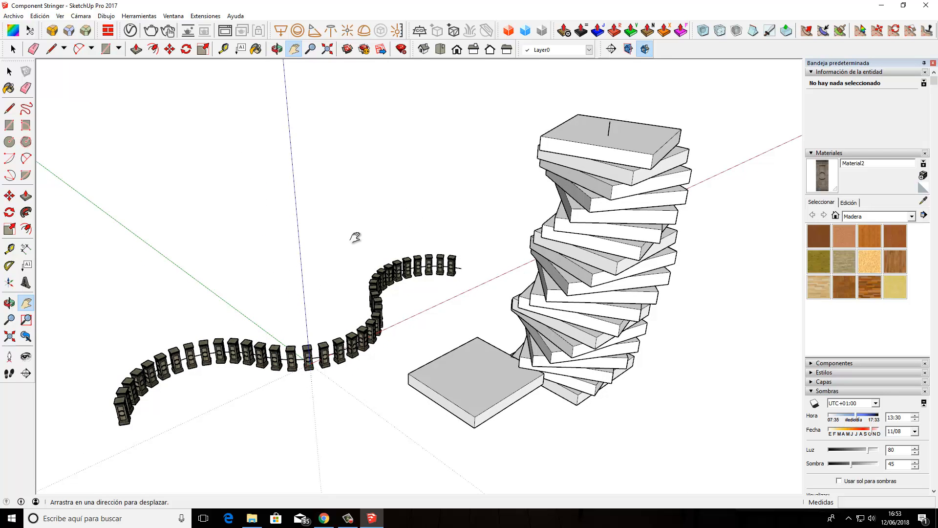